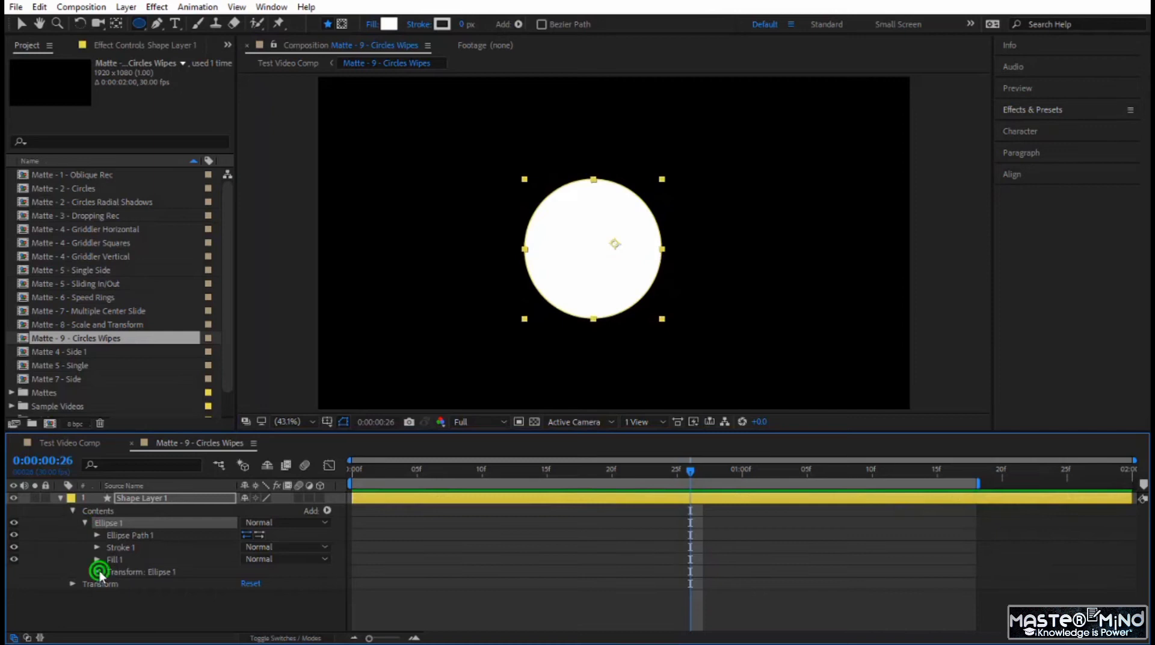
- Set the Position in the ellipse's own transform group to 0, 0, centring the circle in the composition
{"action": "left_click", "coordinate": [98, 571]}
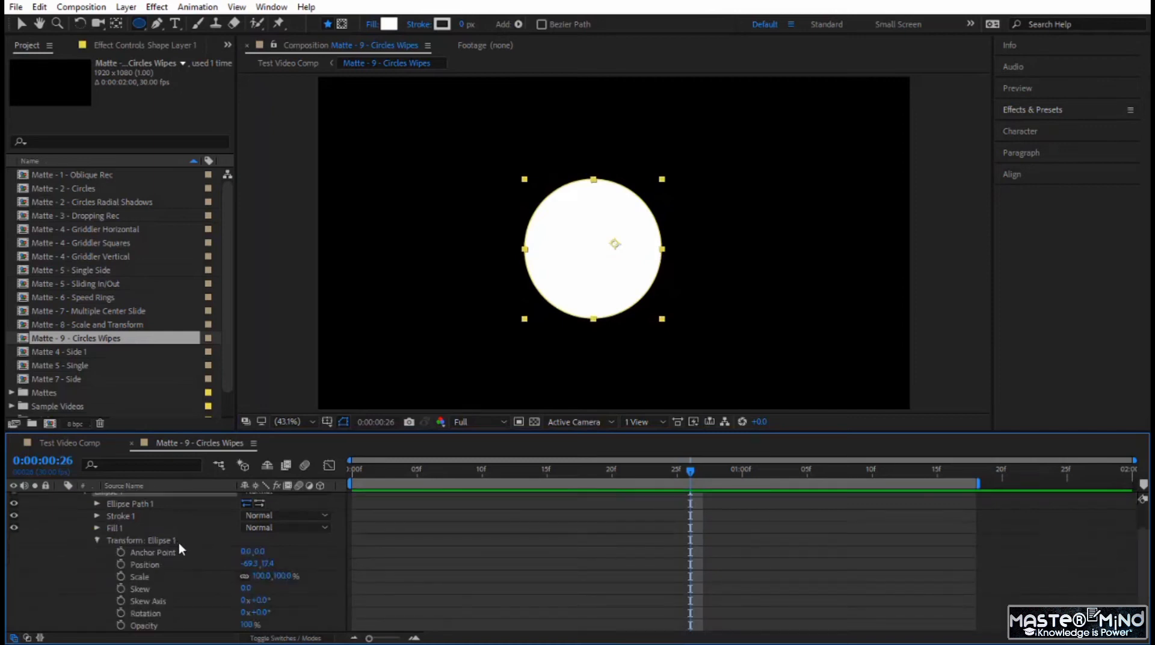
{"action": "left_click", "coordinate": [246, 563]}
{"action": "type", "text": "0"}
{"action": "key", "text": "Tab"}
{"action": "type", "text": "0"}
{"action": "key", "text": "Return"}
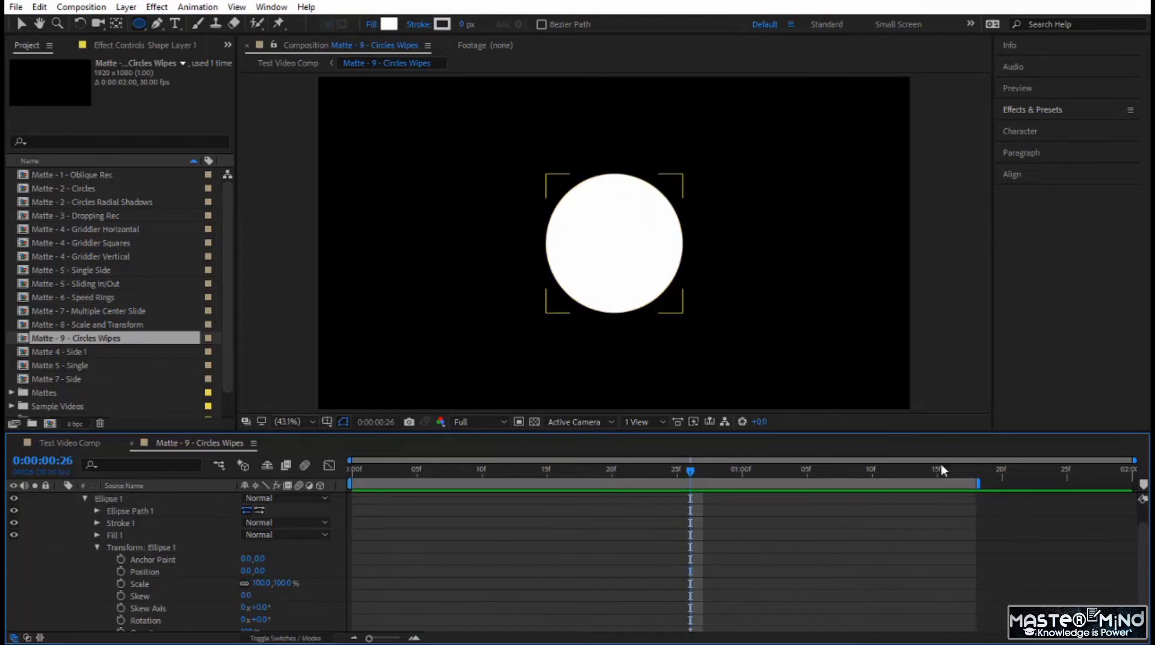
- Apply the Radial Wipe transition effect to the circle's shape layer
{"action": "left_click", "coordinate": [1055, 111]}
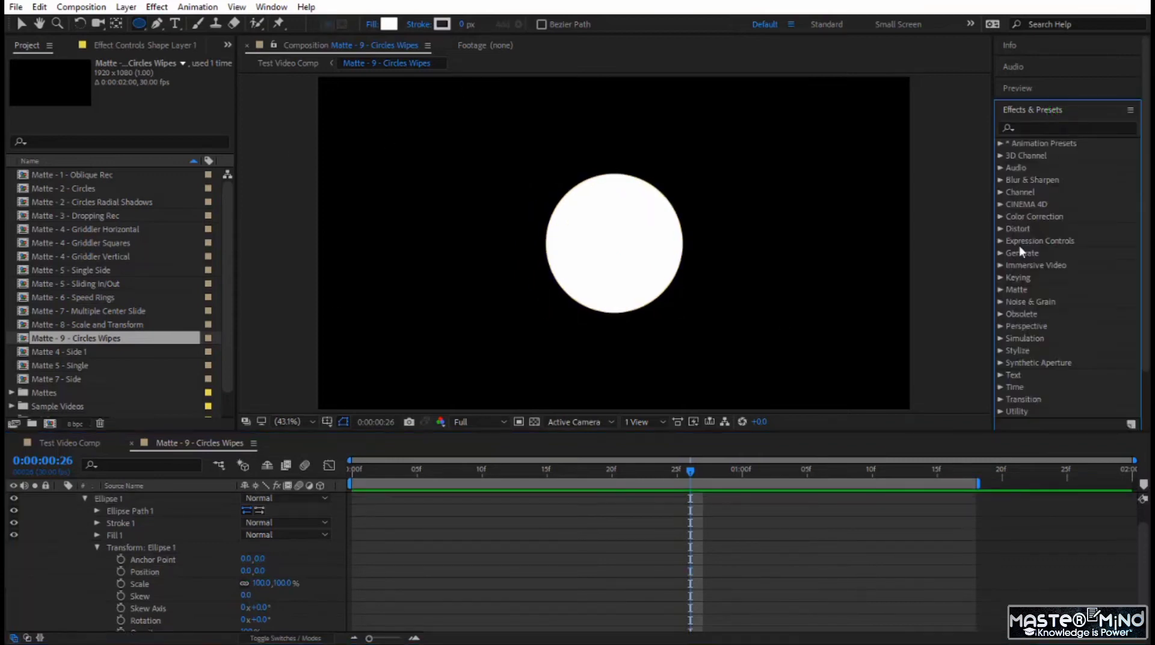
{"action": "left_click", "coordinate": [999, 399]}
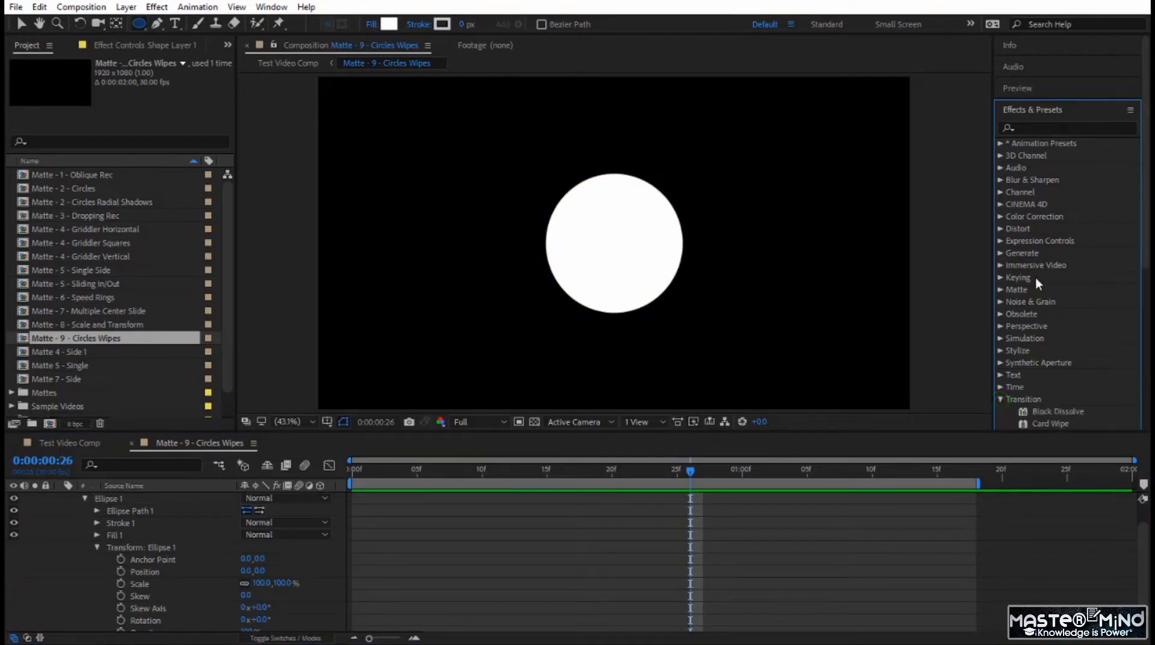
{"action": "scroll", "coordinate": [1034, 277], "scroll_direction": "down", "scroll_amount": 5}
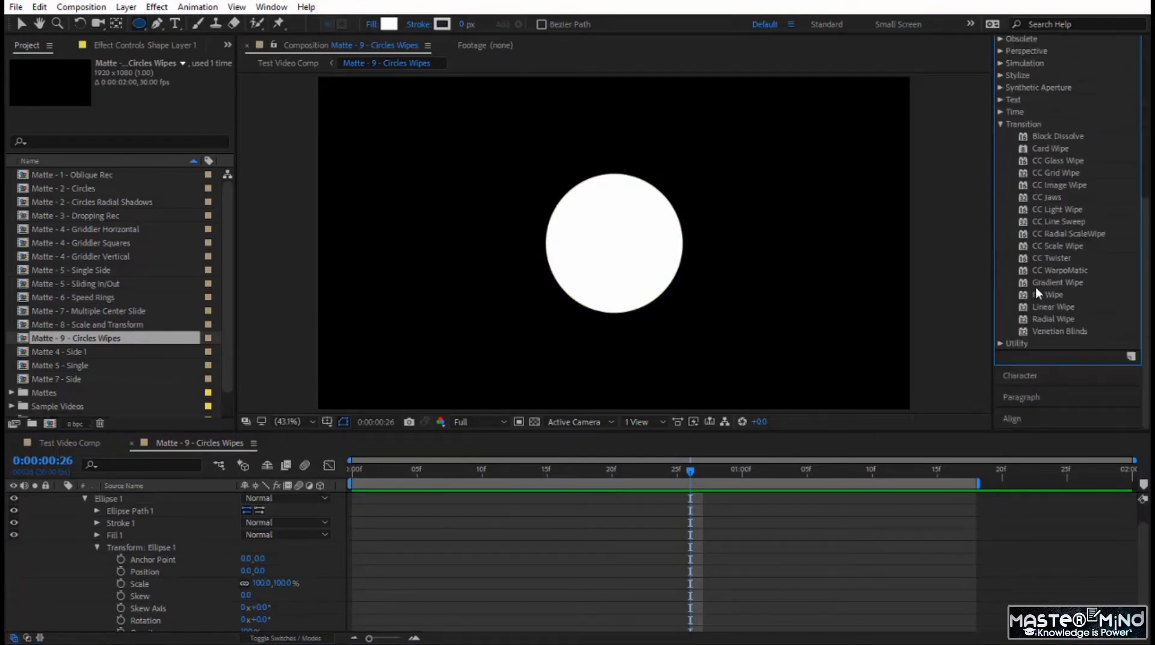
{"action": "left_click", "coordinate": [1061, 320]}
{"action": "left_click_drag", "start_coordinate": [1060, 327], "coordinate": [653, 275]}
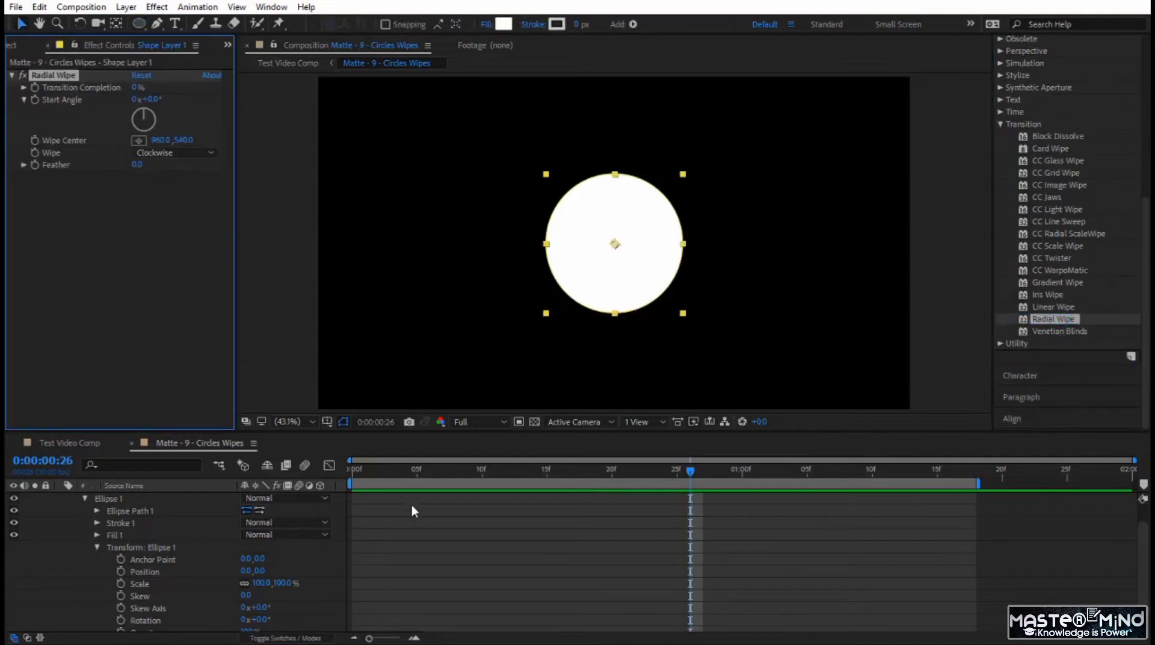
- Extend the work area to the full composition and keyframe Radial Wipe's Transition Completion from 100% at 0:00:00:00 to 0% at 0:00:01:00
{"action": "left_click_drag", "start_coordinate": [691, 472], "coordinate": [352, 472]}
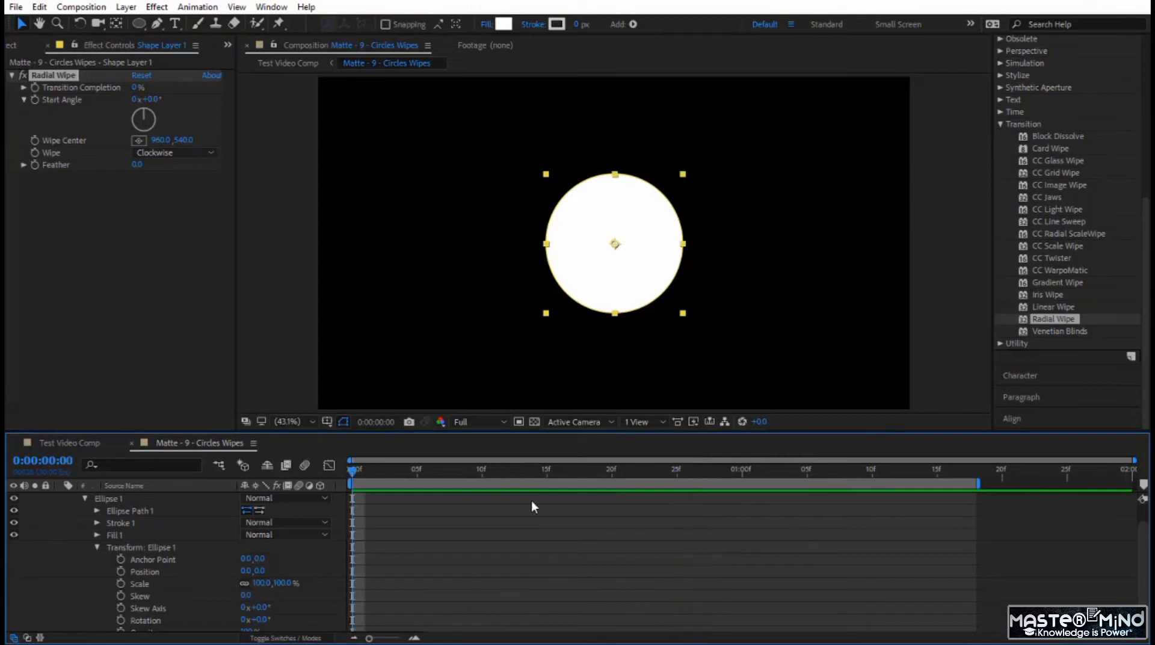
{"action": "double_click", "coordinate": [955, 483]}
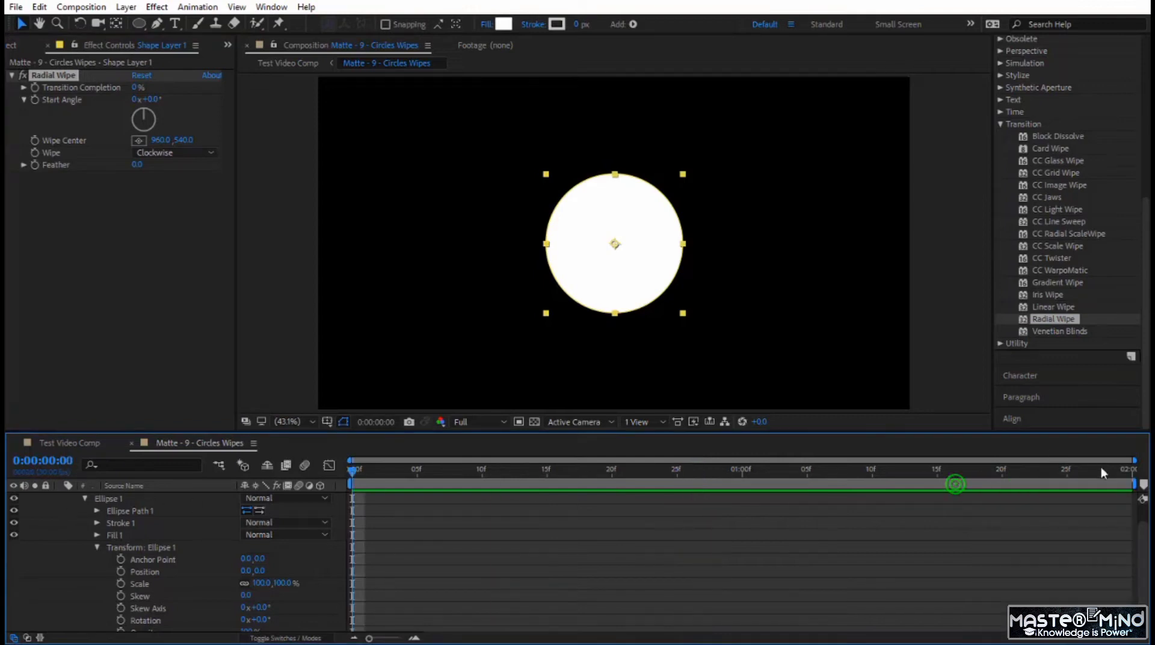
{"action": "left_click", "coordinate": [153, 92]}
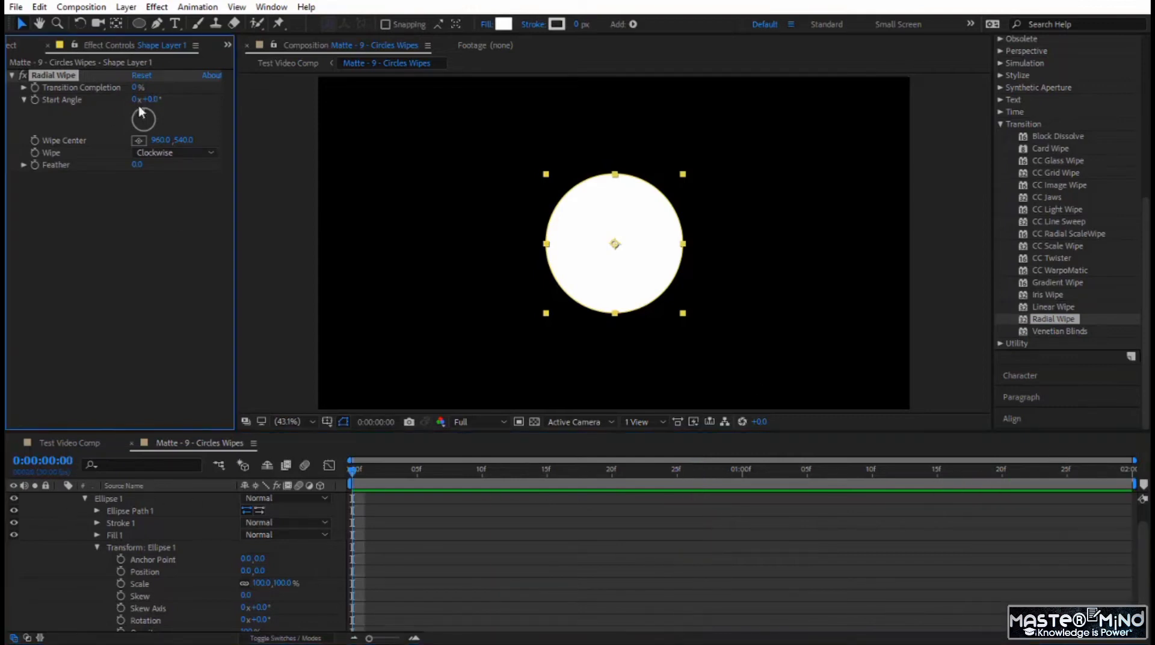
{"action": "left_click_drag", "start_coordinate": [134, 89], "coordinate": [242, 156]}
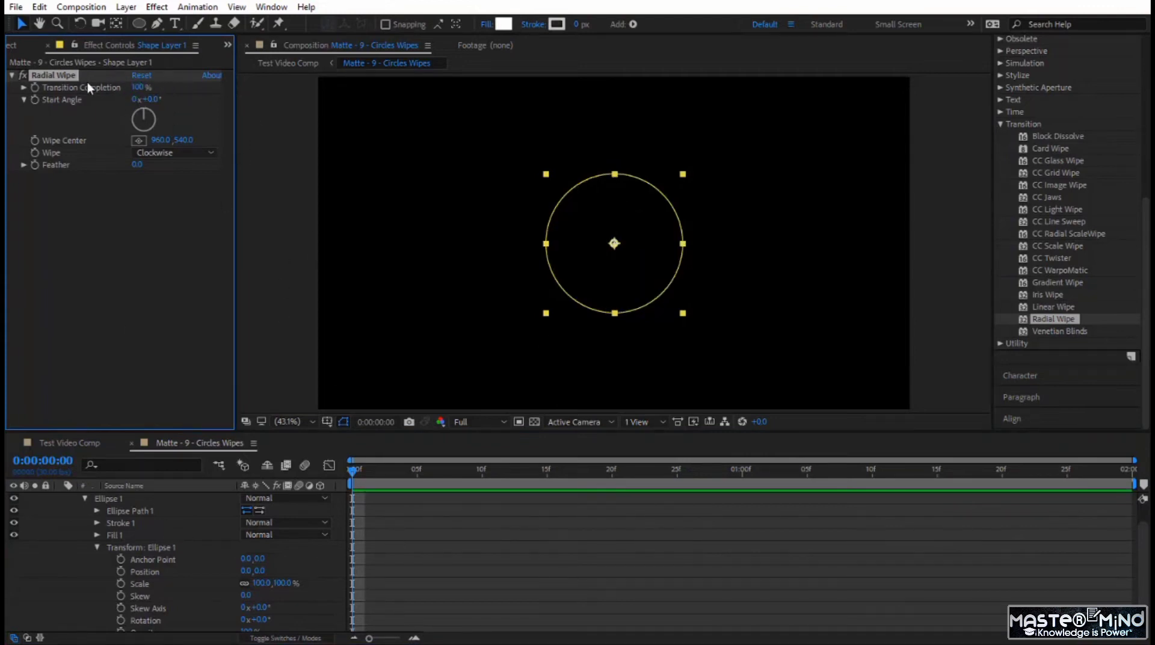
{"action": "left_click", "coordinate": [35, 87]}
{"action": "left_click_drag", "start_coordinate": [354, 471], "coordinate": [743, 472]}
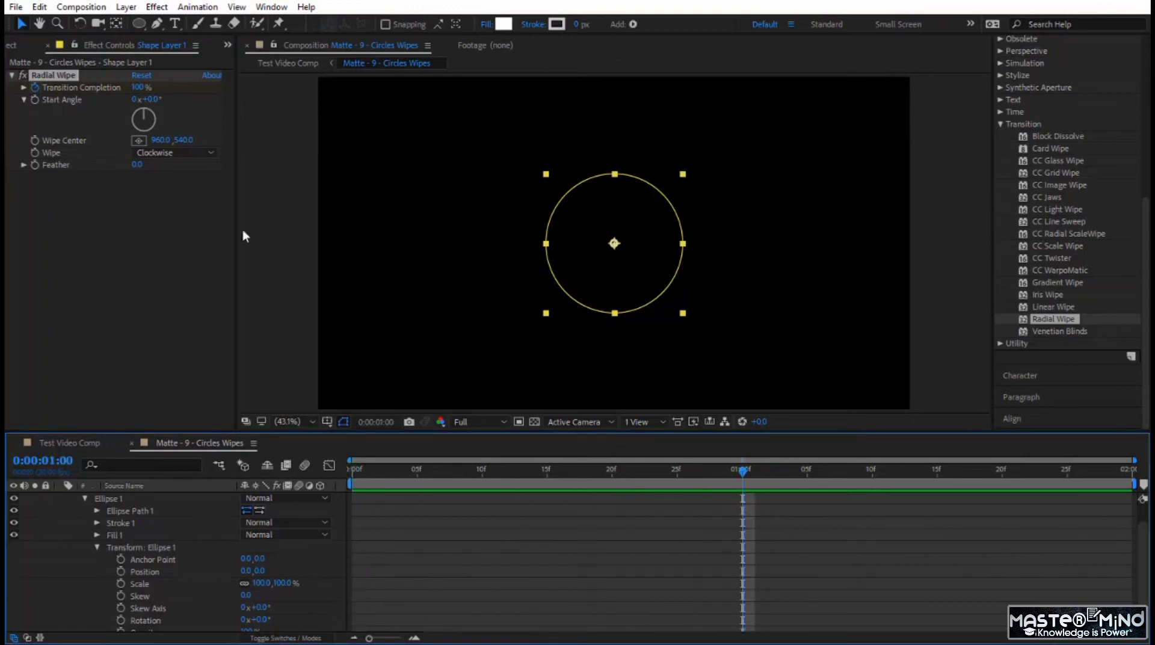
{"action": "left_click_drag", "start_coordinate": [140, 87], "coordinate": [37, 88]}
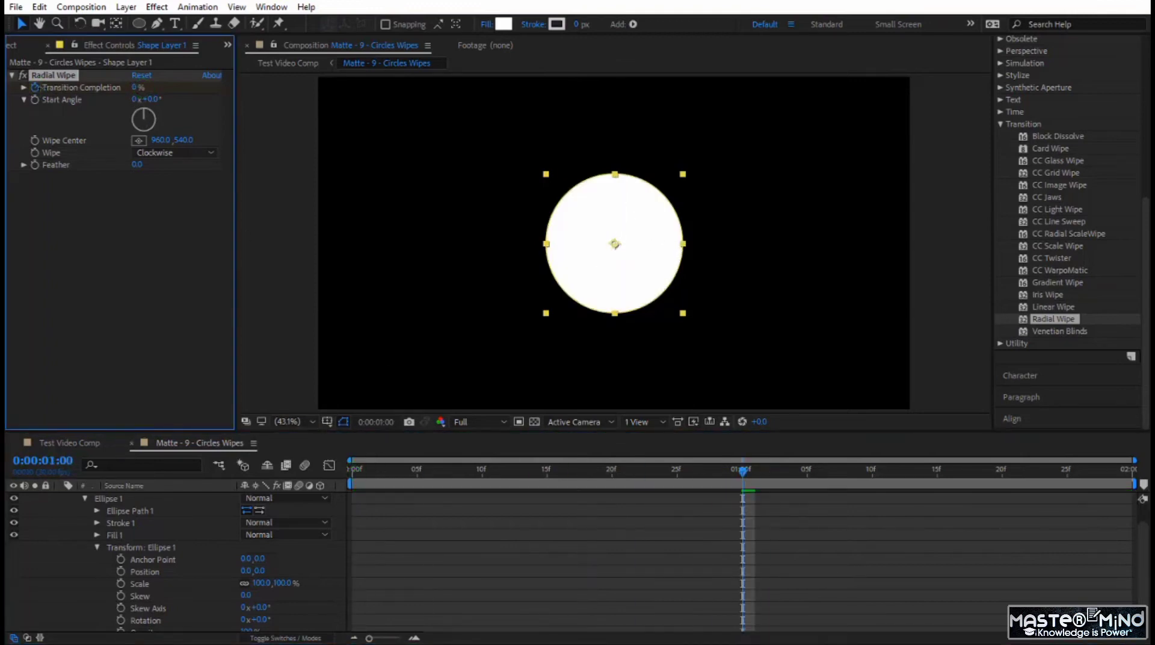
- Set the Radial Wipe direction to Counterclockwise and preview the animation
{"action": "left_click", "coordinate": [160, 154]}
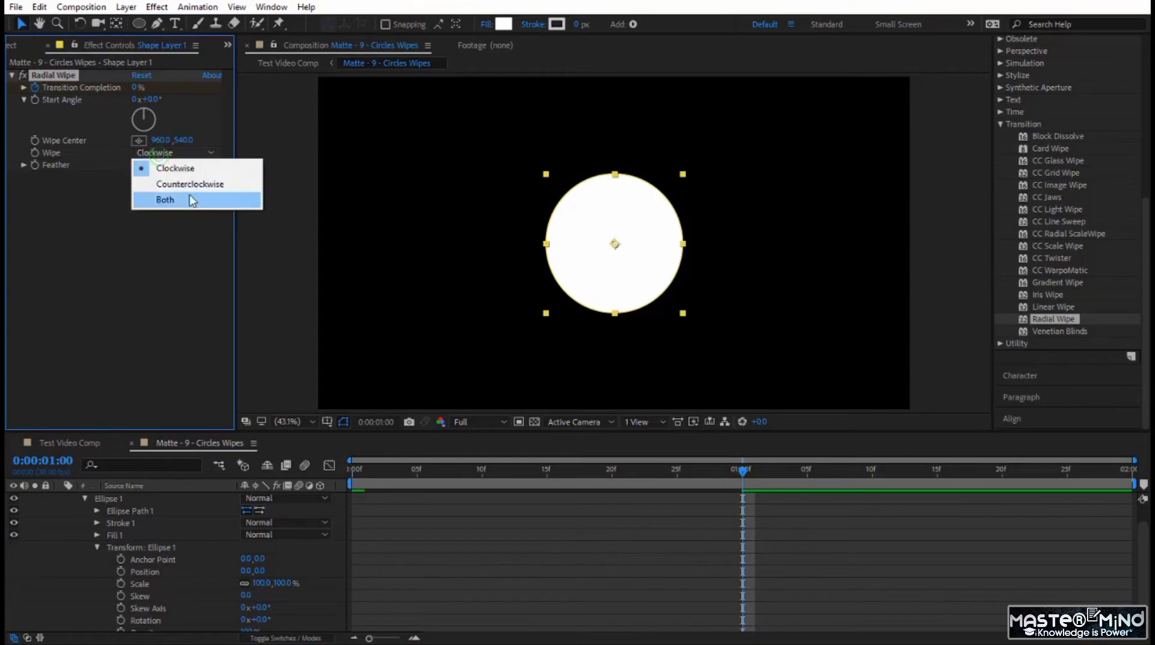
{"action": "left_click", "coordinate": [190, 187]}
{"action": "key", "text": "space"}
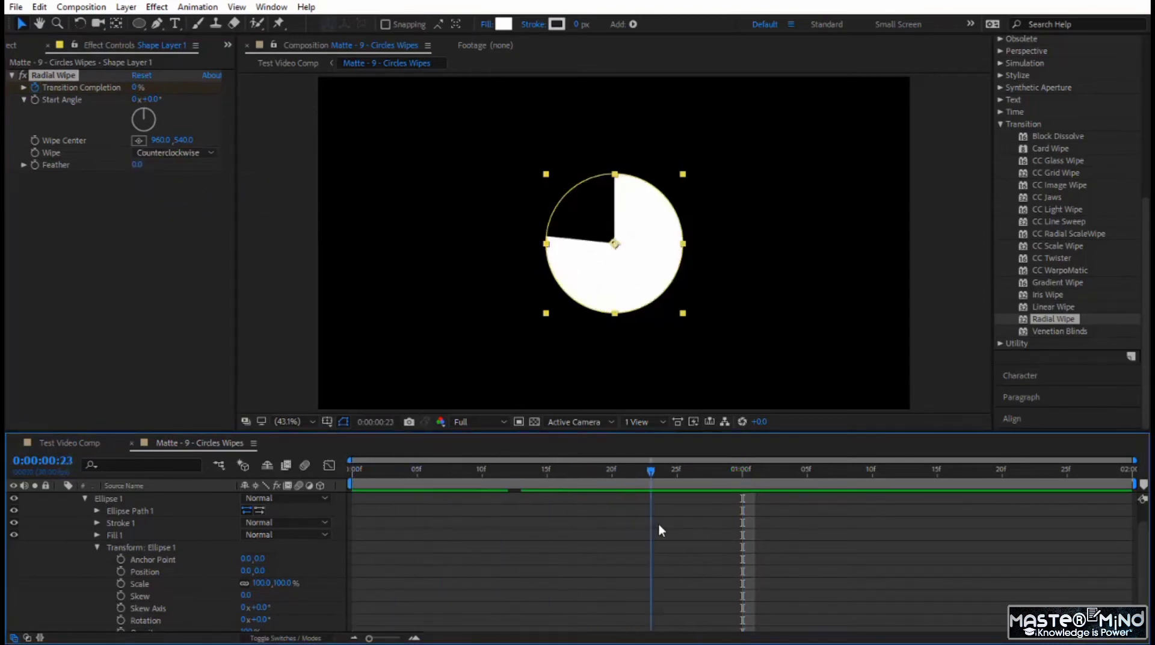
{"action": "key", "text": "space"}
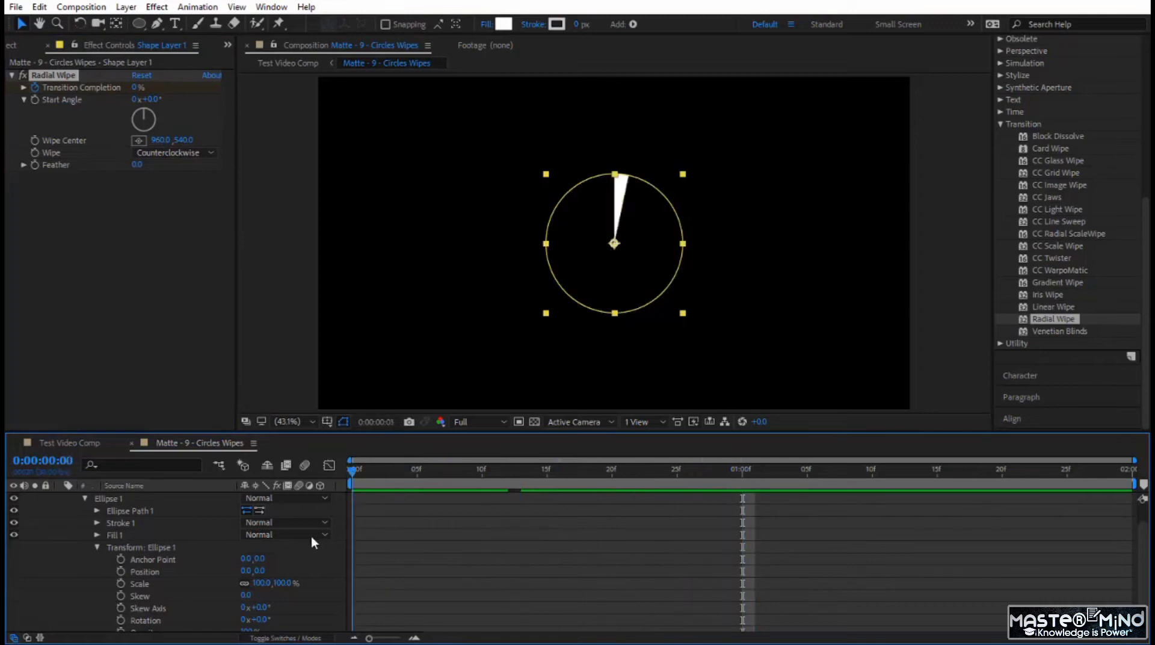
- Collapse Shape Layer 1's properties and duplicate the layer four times
{"action": "scroll", "coordinate": [97, 523], "scroll_direction": "up", "scroll_amount": 2}
{"action": "left_click", "coordinate": [59, 498]}
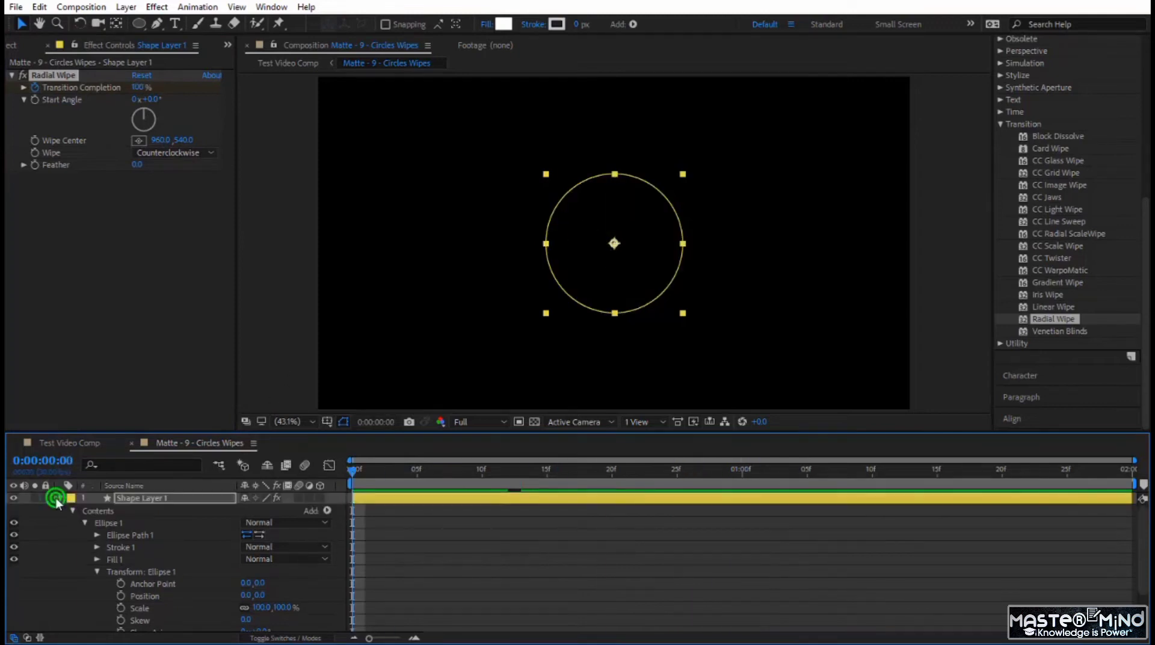
{"action": "left_click", "coordinate": [168, 499]}
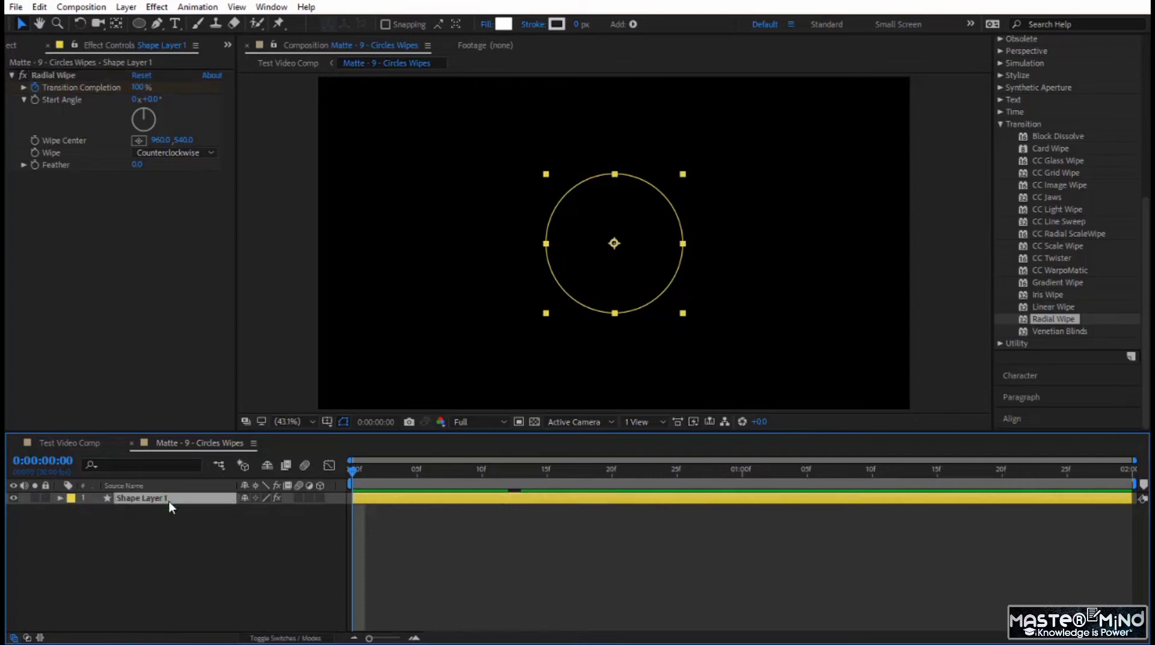
{"action": "key", "text": "ctrl+d"}
{"action": "key", "text": "ctrl+d"}
{"action": "key", "text": "ctrl+d"}
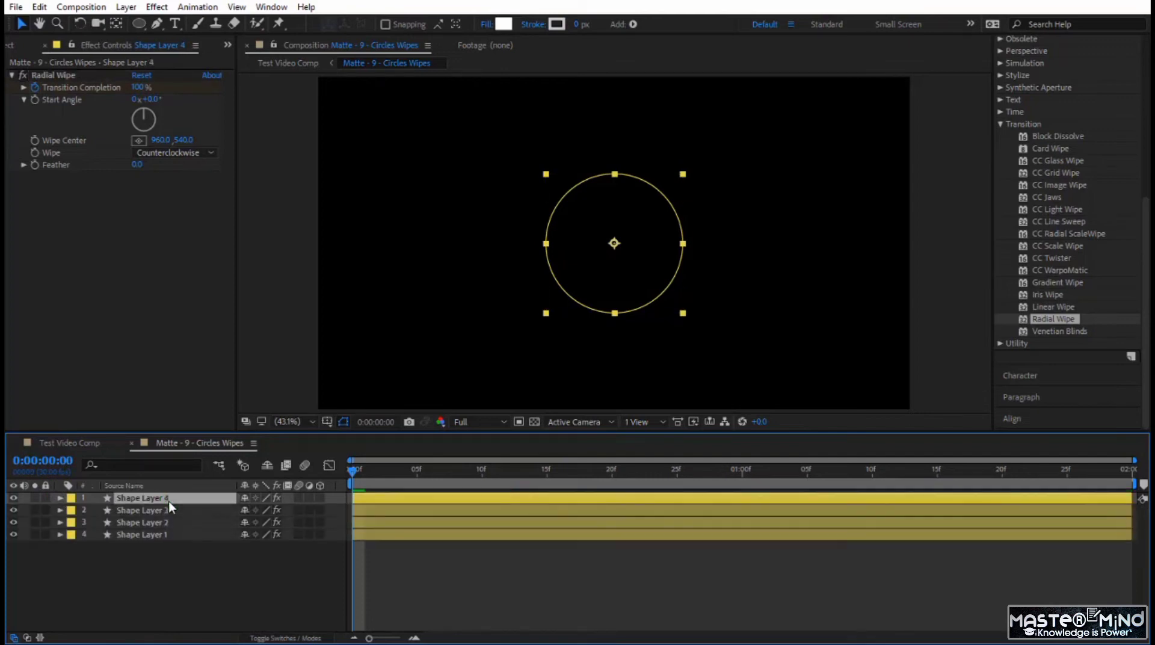
{"action": "key", "text": "ctrl+d"}
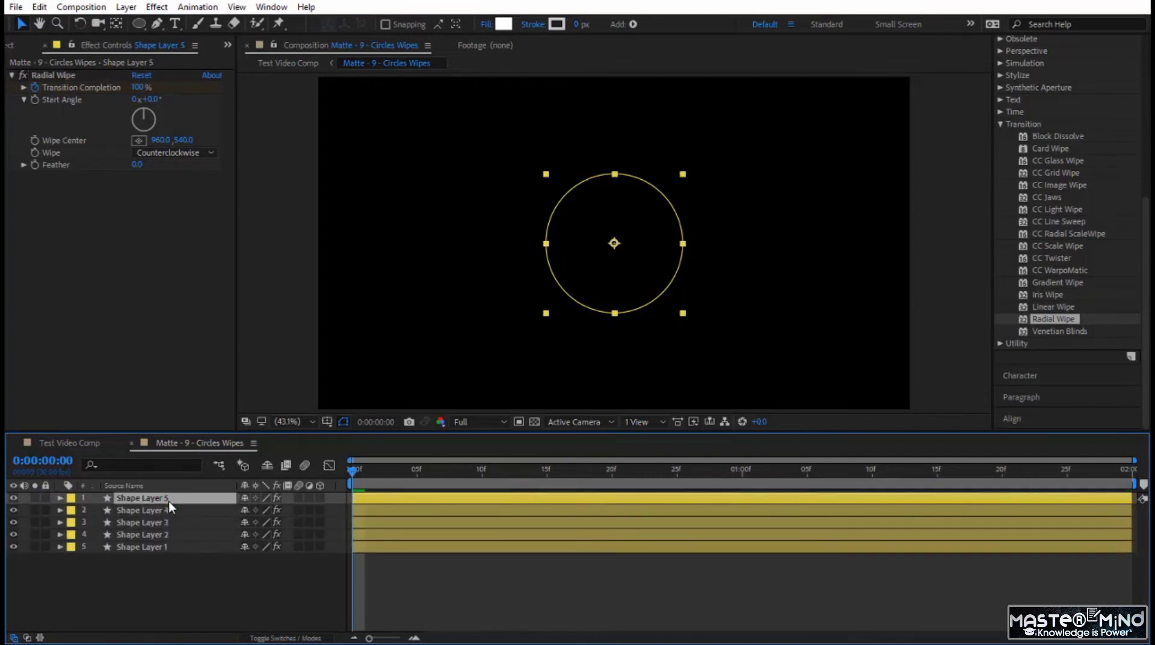
- Move the current time to 0:00:01:03 and change Shape Layer 1's fill to grey 6C6C6C
{"action": "left_click", "coordinate": [354, 468]}
{"action": "left_click_drag", "start_coordinate": [419, 492], "coordinate": [781, 528]}
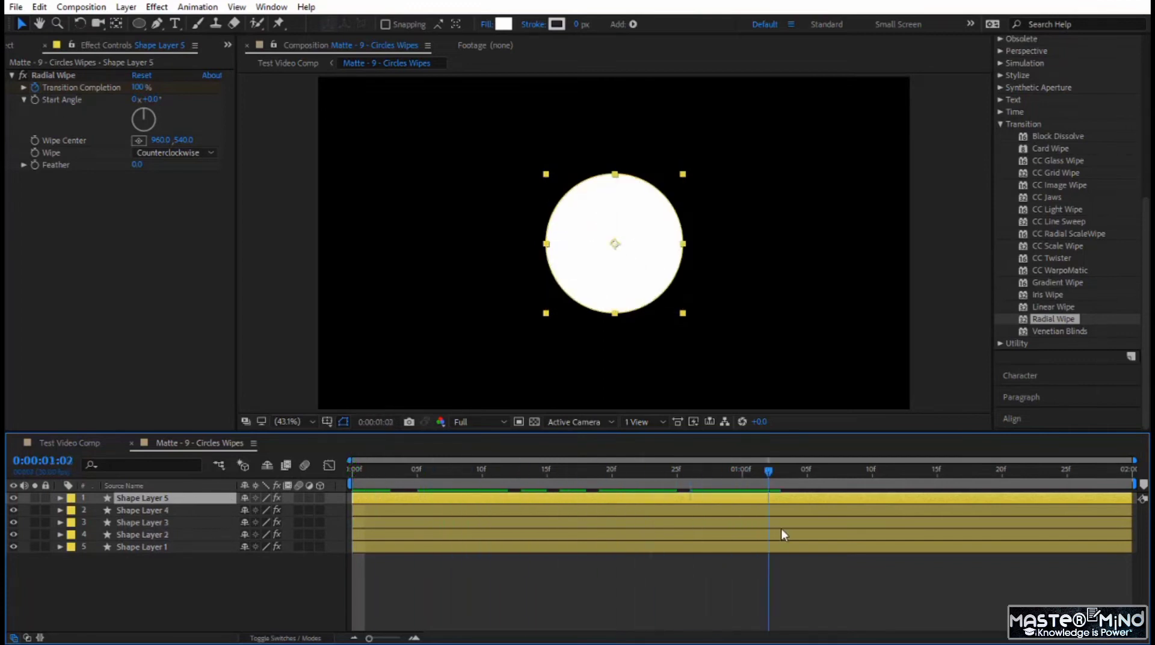
{"action": "left_click", "coordinate": [160, 548]}
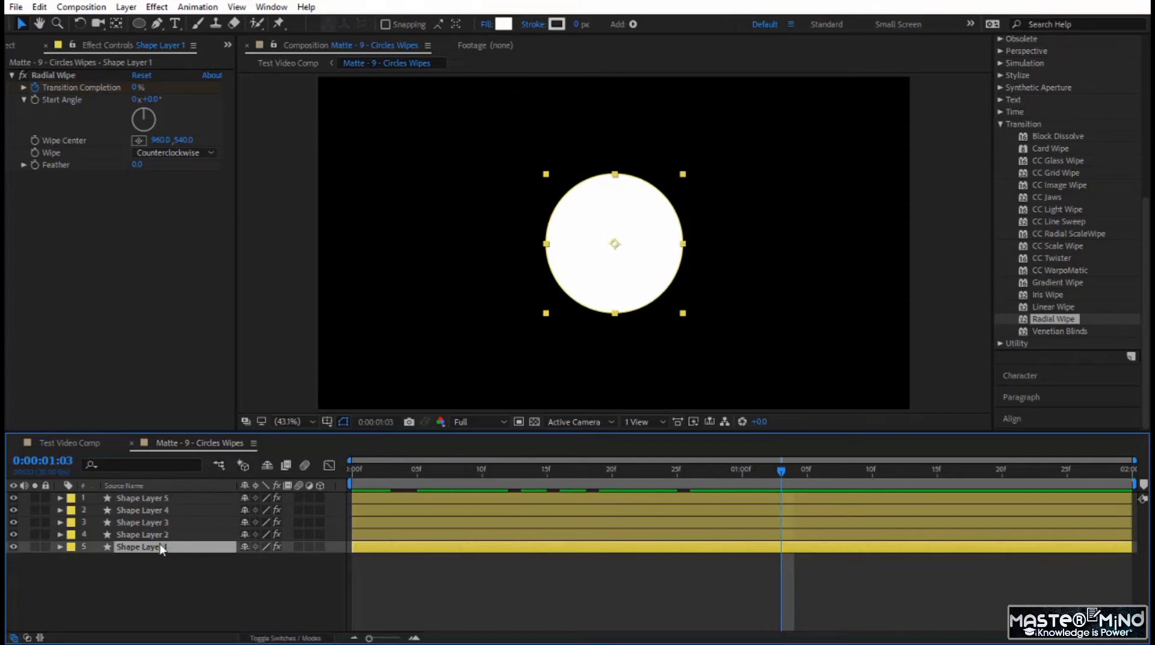
{"action": "left_click", "coordinate": [503, 24]}
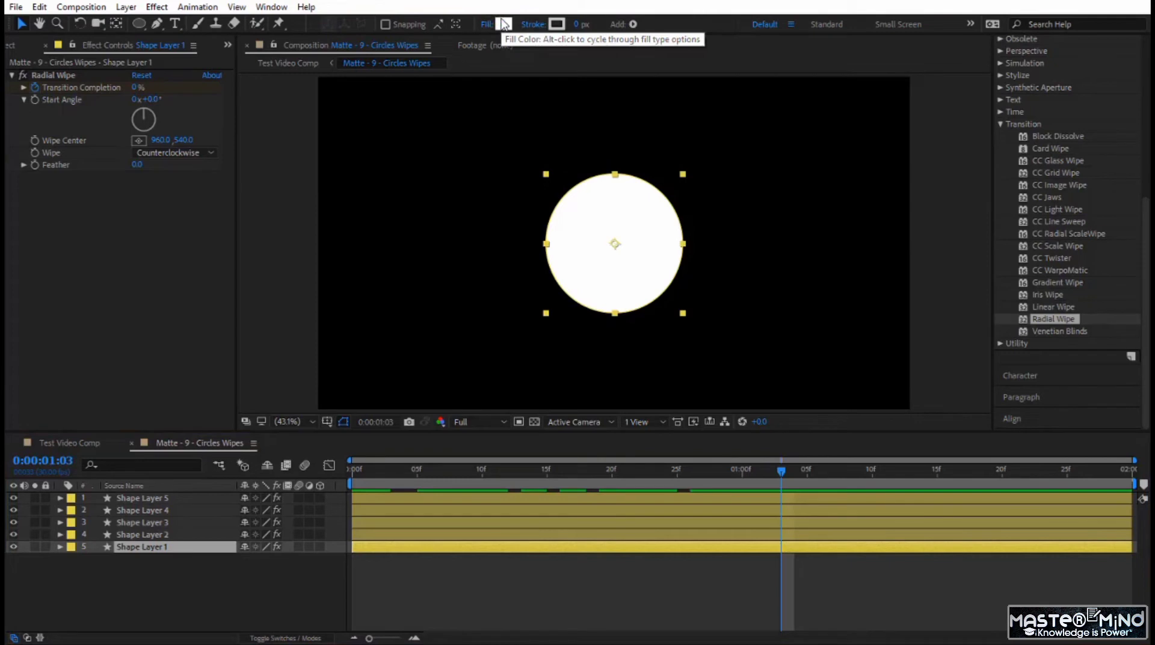
{"action": "left_click", "coordinate": [504, 24]}
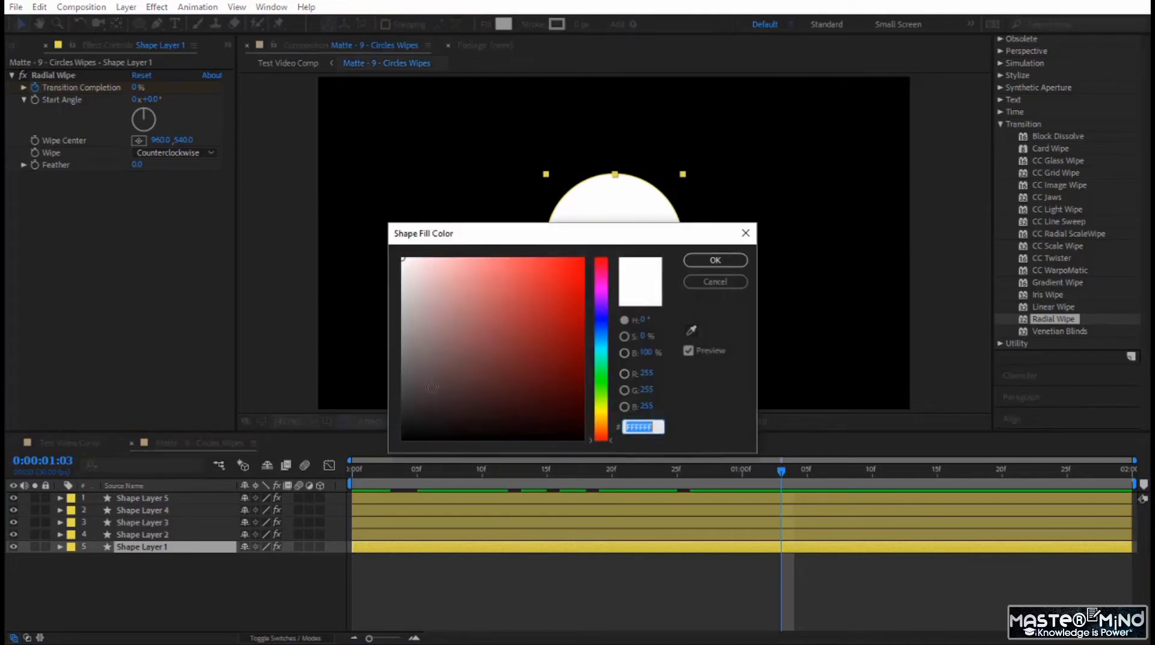
{"action": "left_click_drag", "start_coordinate": [428, 384], "coordinate": [399, 362]}
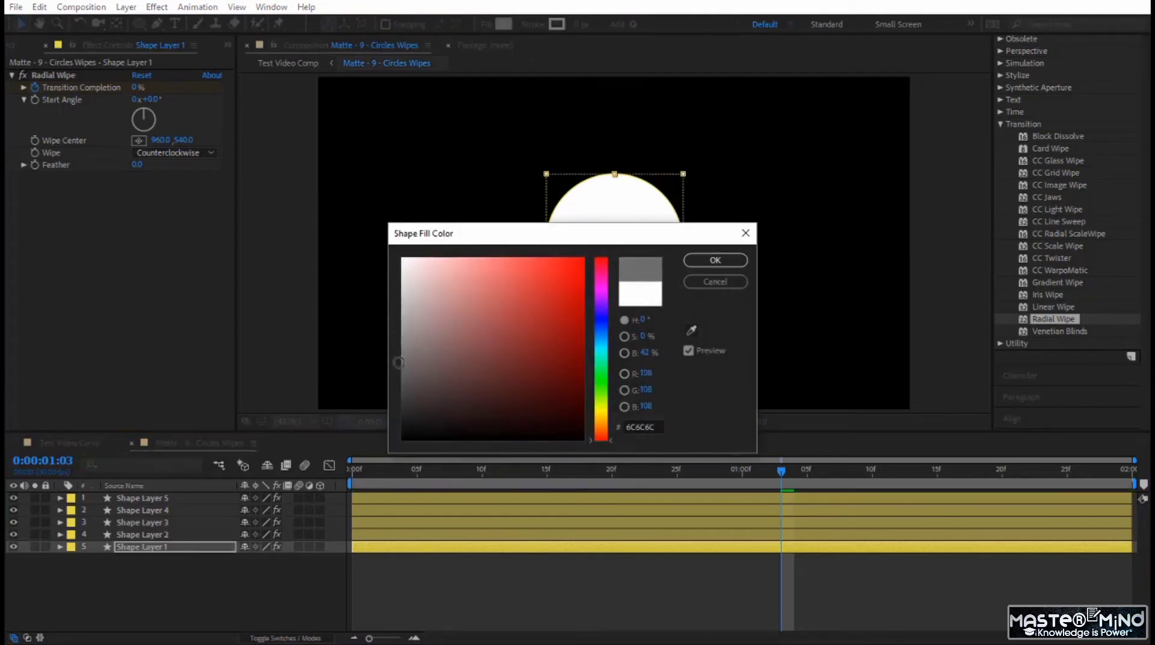
{"action": "left_click", "coordinate": [707, 260]}
- Scale Shape Layer 1 up to 501% so that its circle covers the whole frame
{"action": "left_click", "coordinate": [170, 546]}
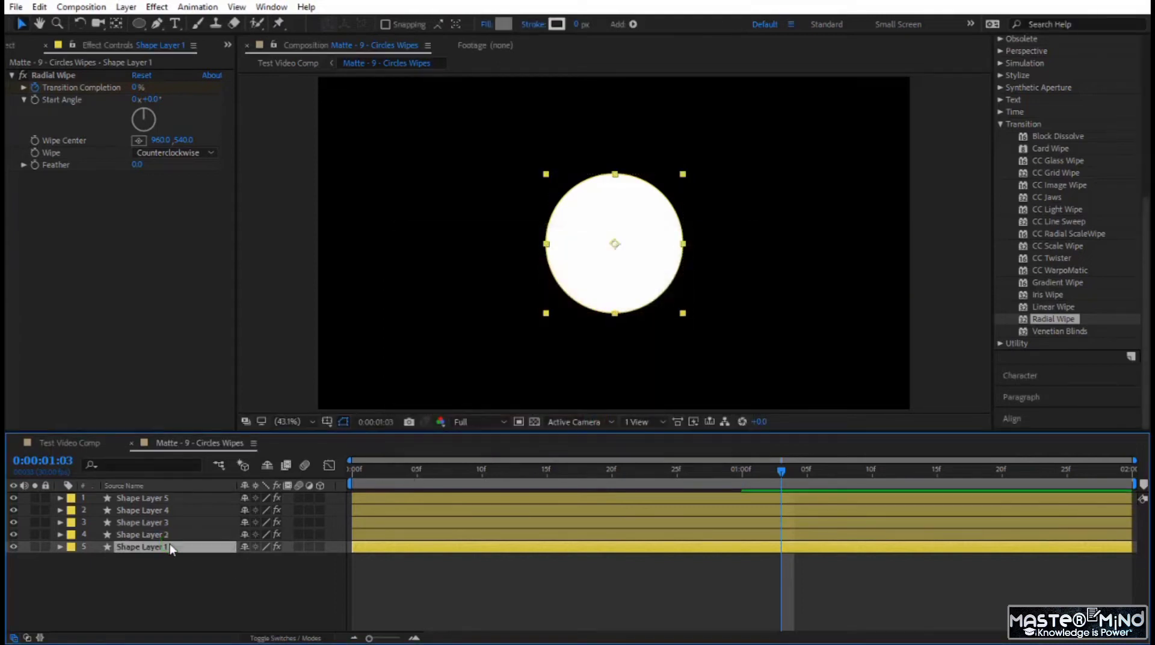
{"action": "key", "text": "s"}
{"action": "left_click_drag", "start_coordinate": [287, 561], "coordinate": [583, 570]}
{"action": "left_click", "coordinate": [120, 563]}
- Reveal Shape Layer 2's Scale property and try a dark grey fill on that layer
{"action": "left_click", "coordinate": [149, 535]}
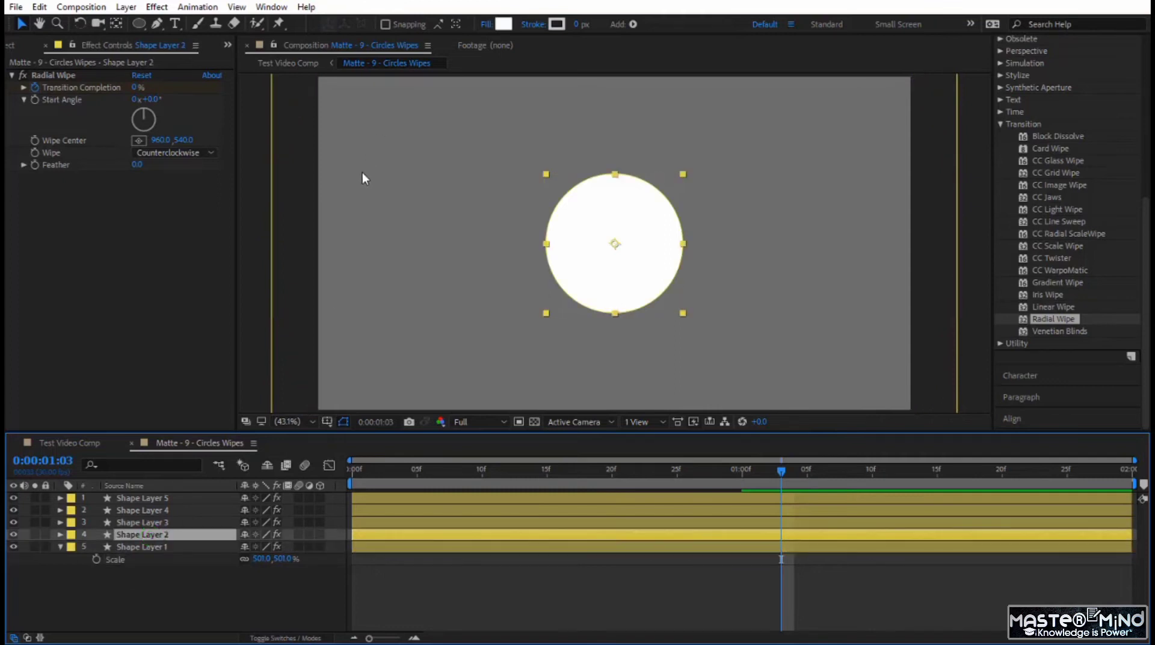
{"action": "key", "text": "s"}
{"action": "left_click", "coordinate": [504, 26]}
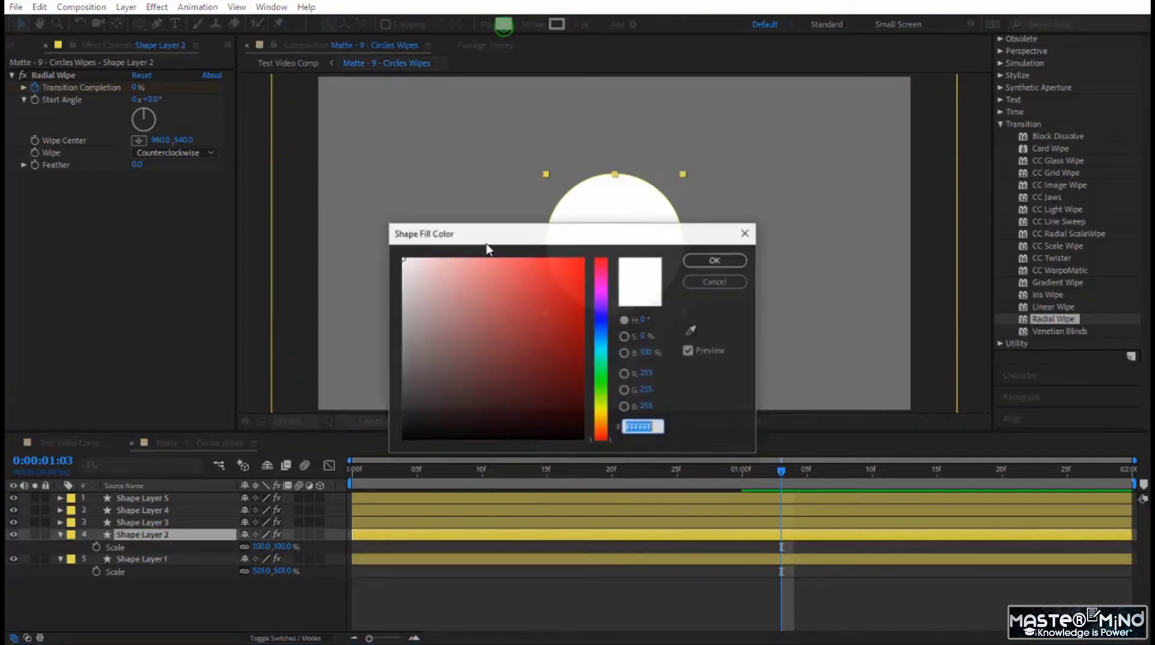
{"action": "left_click_drag", "start_coordinate": [407, 340], "coordinate": [399, 372]}
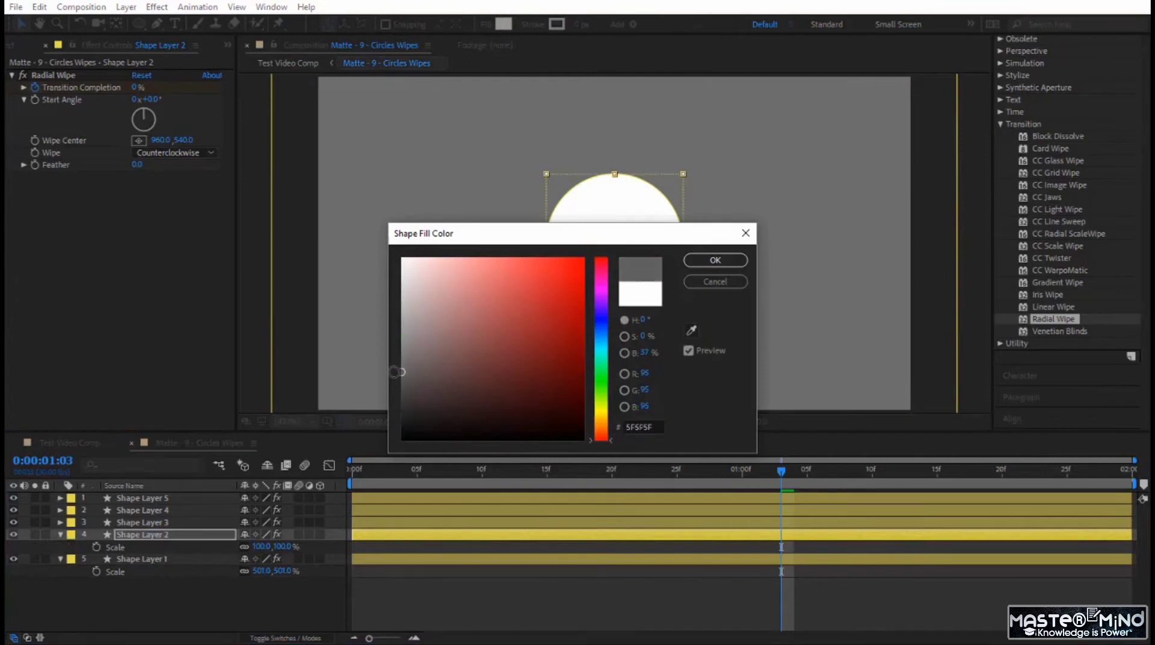
{"action": "left_click_drag", "start_coordinate": [524, 244], "coordinate": [626, 261]}
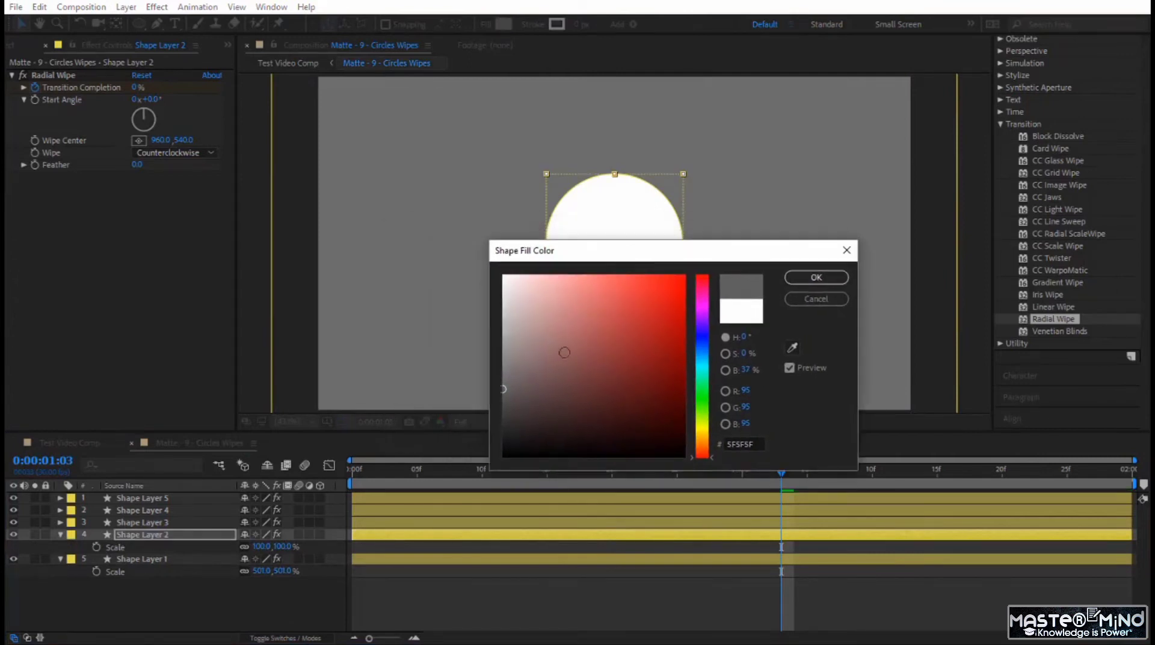
{"action": "left_click_drag", "start_coordinate": [501, 388], "coordinate": [501, 383]}
{"action": "left_click", "coordinate": [816, 276]}
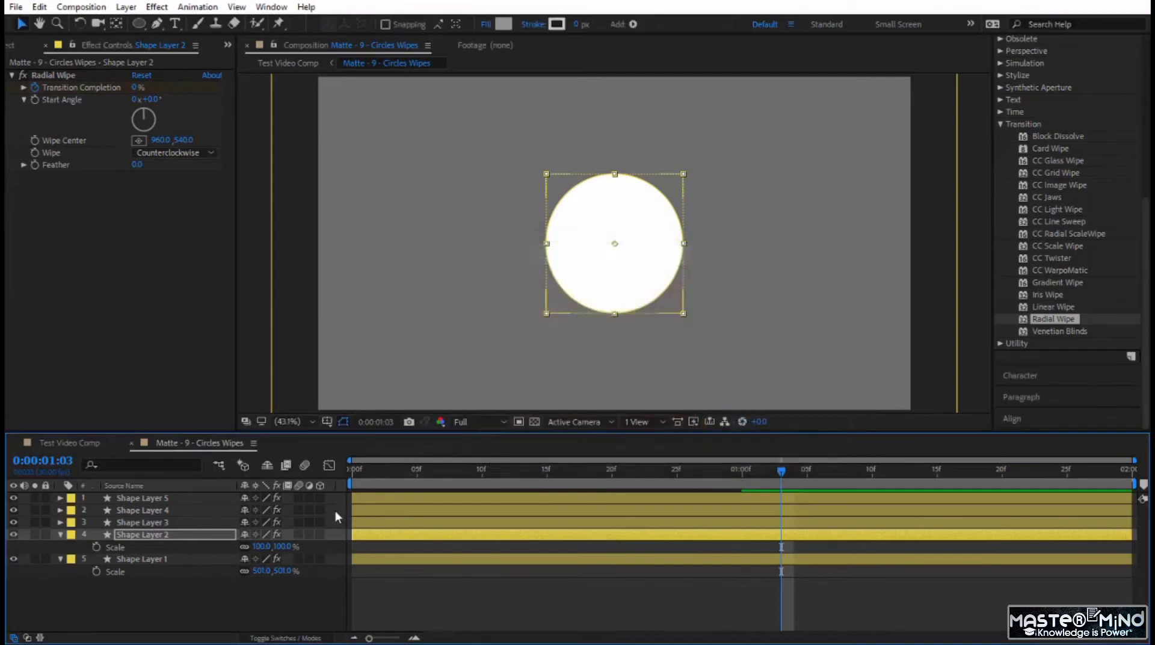
- Set Shape Layer 1's Scale to exactly 500%
{"action": "left_click", "coordinate": [289, 569]}
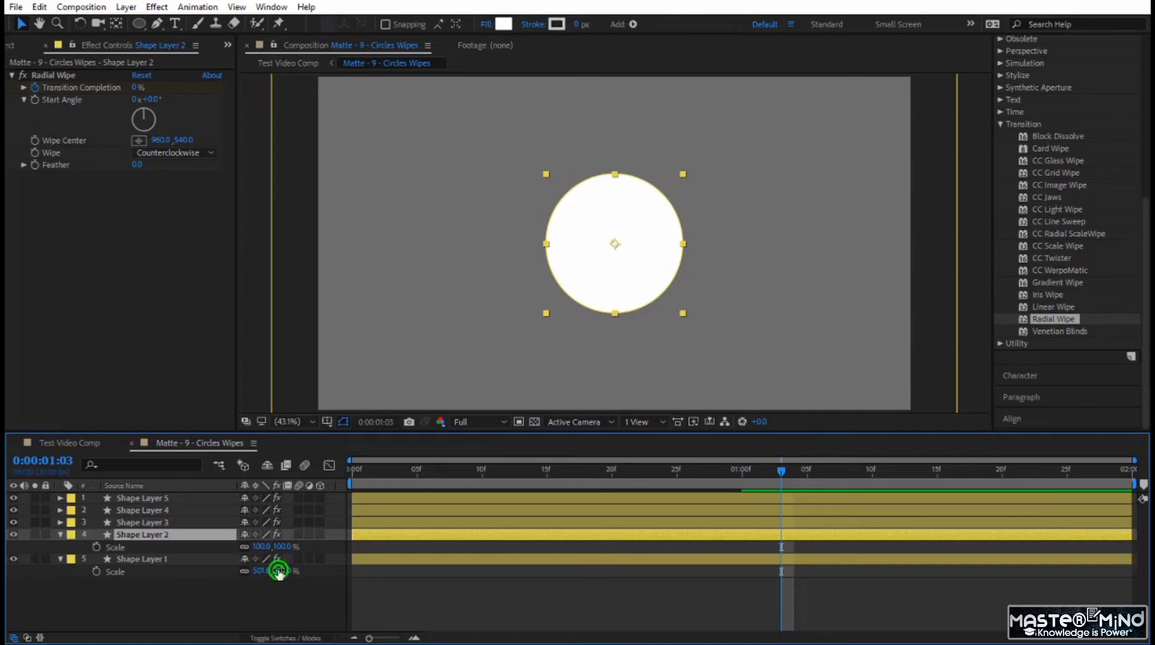
{"action": "type", "text": "500"}
{"action": "key", "text": "Return"}
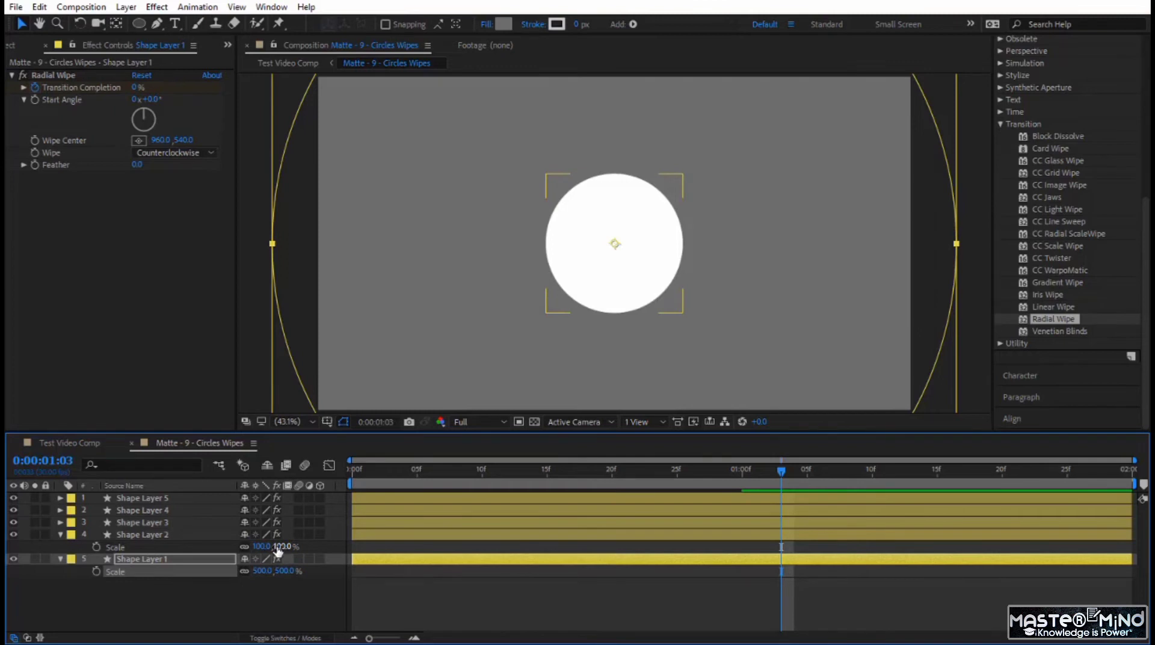
{"action": "left_click", "coordinate": [172, 521]}
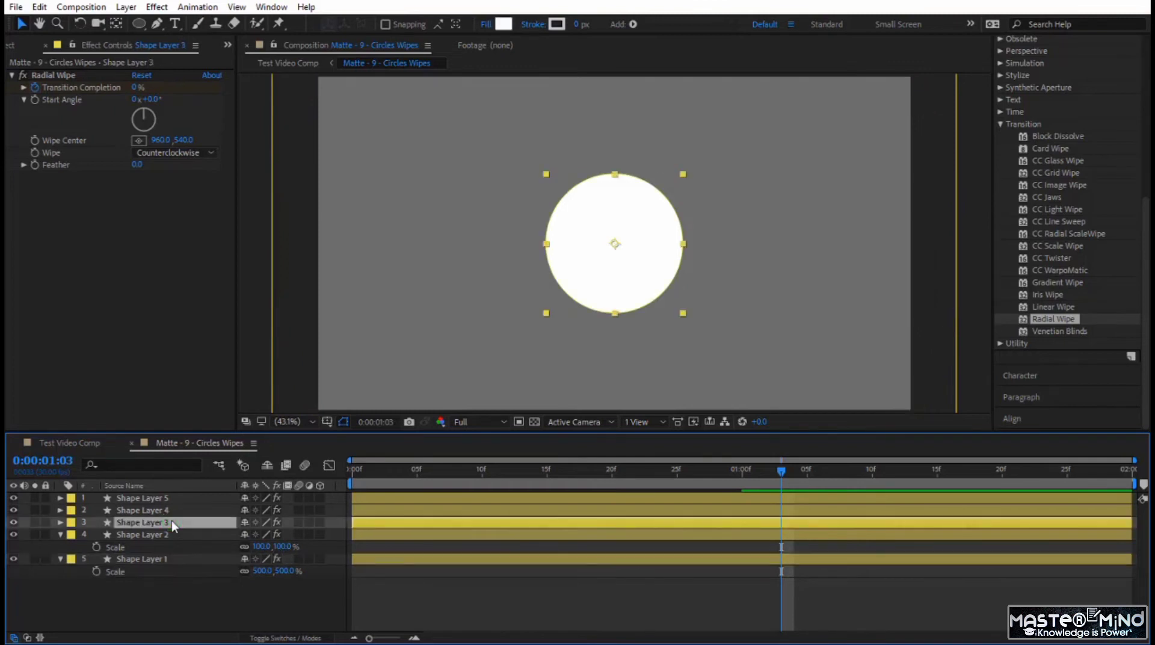
{"action": "left_click", "coordinate": [175, 510]}
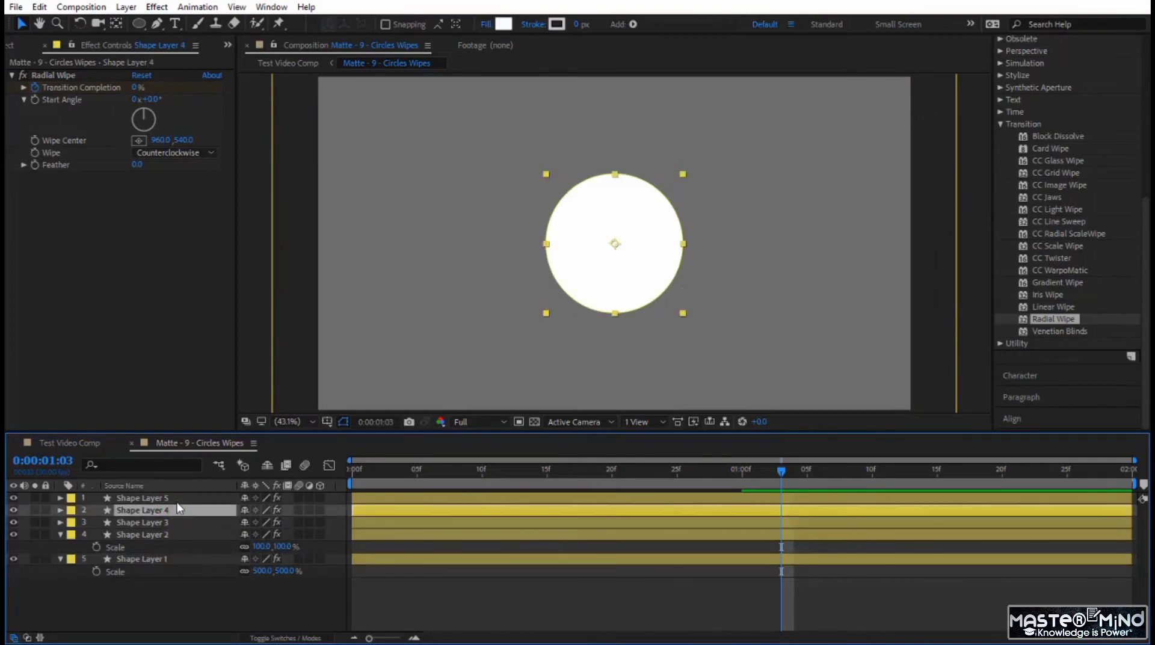
{"action": "left_click", "coordinate": [178, 500]}
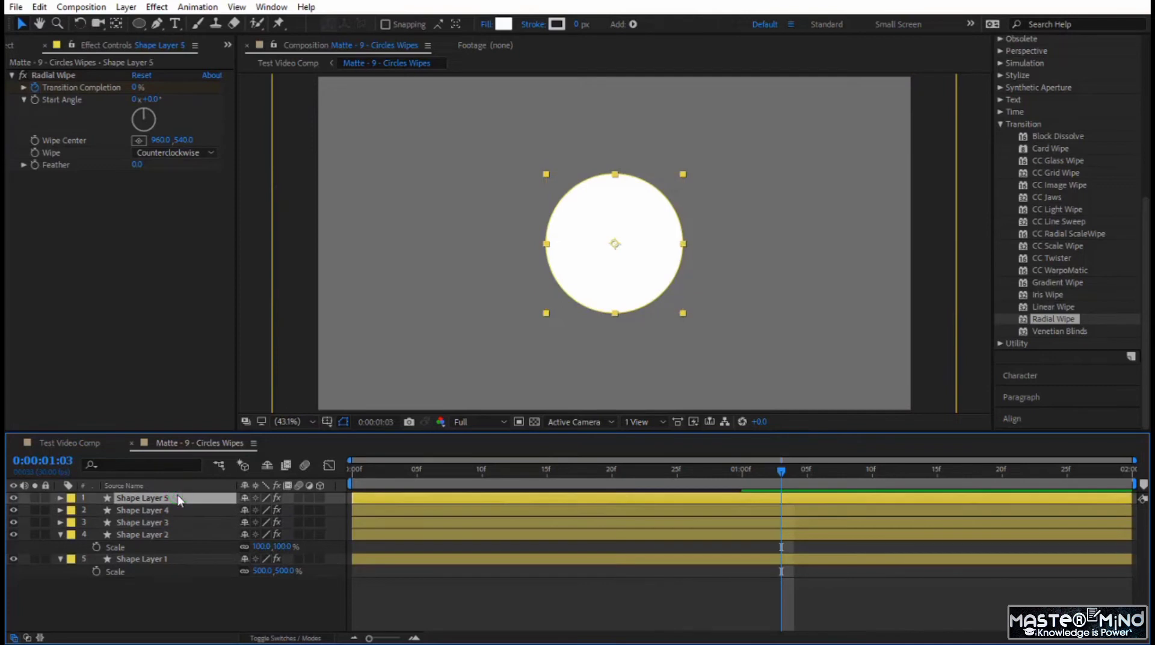
- Set Shape Layer 2's Scale to 400% and Shape Layer 3's Scale to 300%
{"action": "left_click", "coordinate": [283, 546]}
{"action": "key", "text": "Return"}
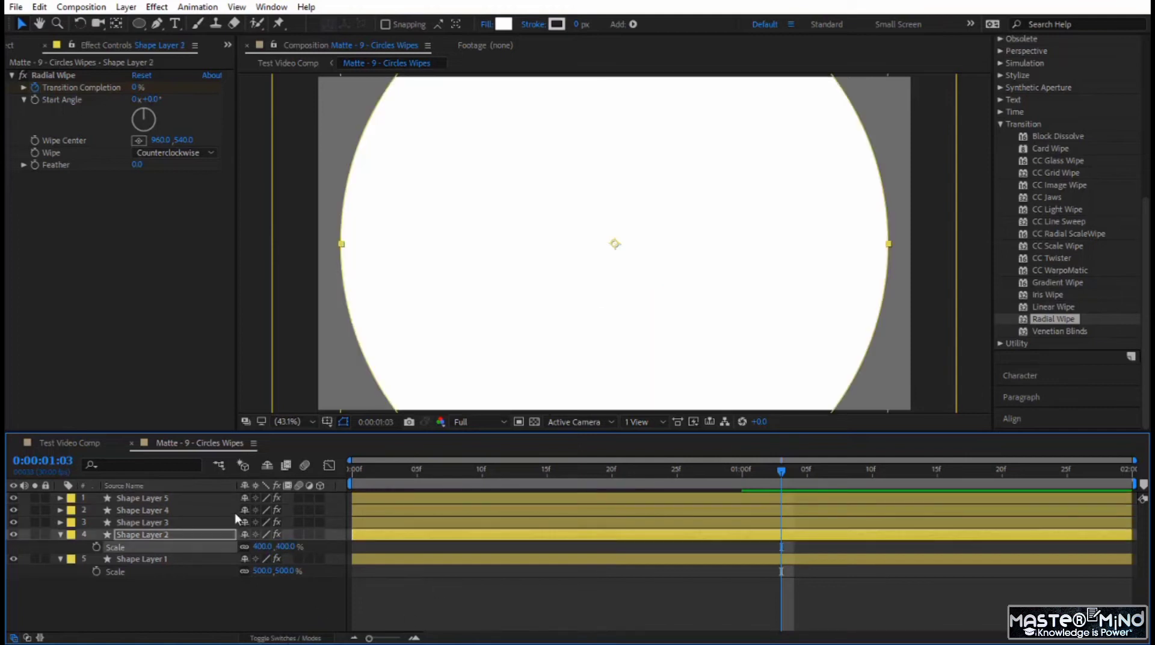
{"action": "left_click", "coordinate": [172, 523]}
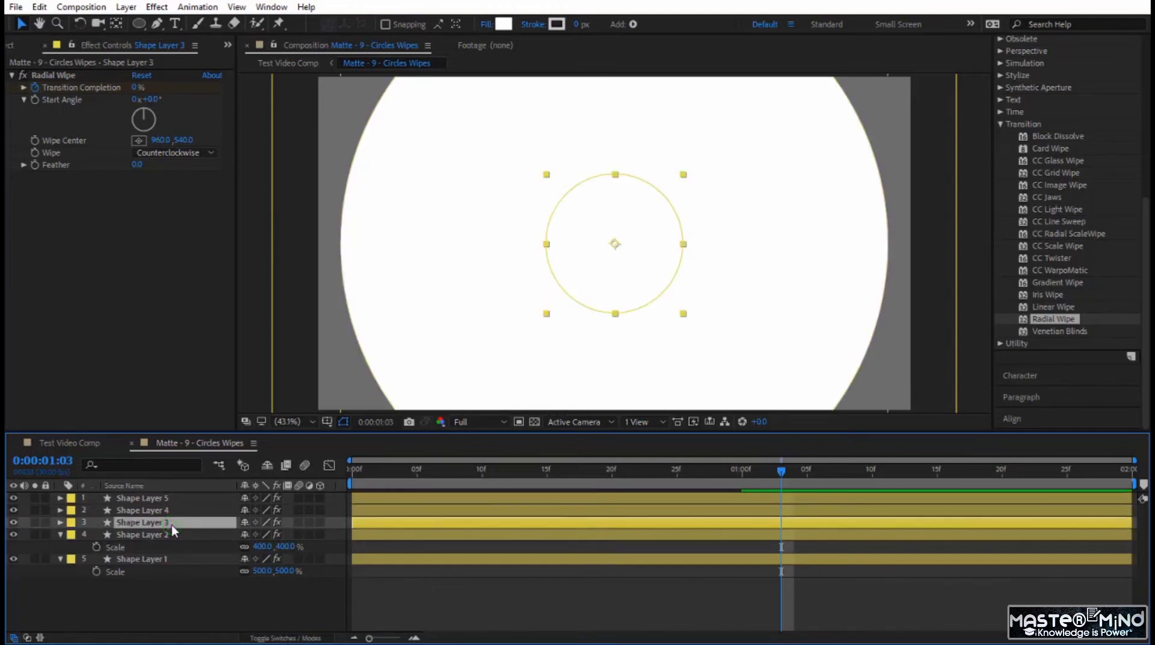
{"action": "key", "text": "s"}
{"action": "left_click", "coordinate": [284, 534]}
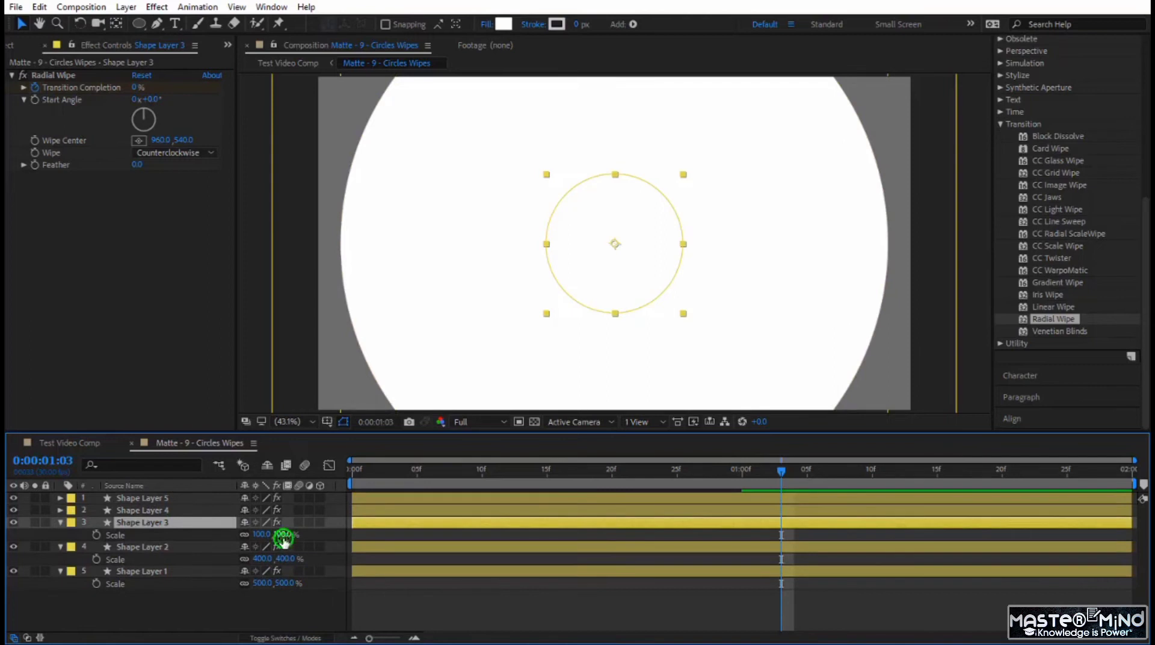
{"action": "type", "text": "300"}
{"action": "key", "text": "Return"}
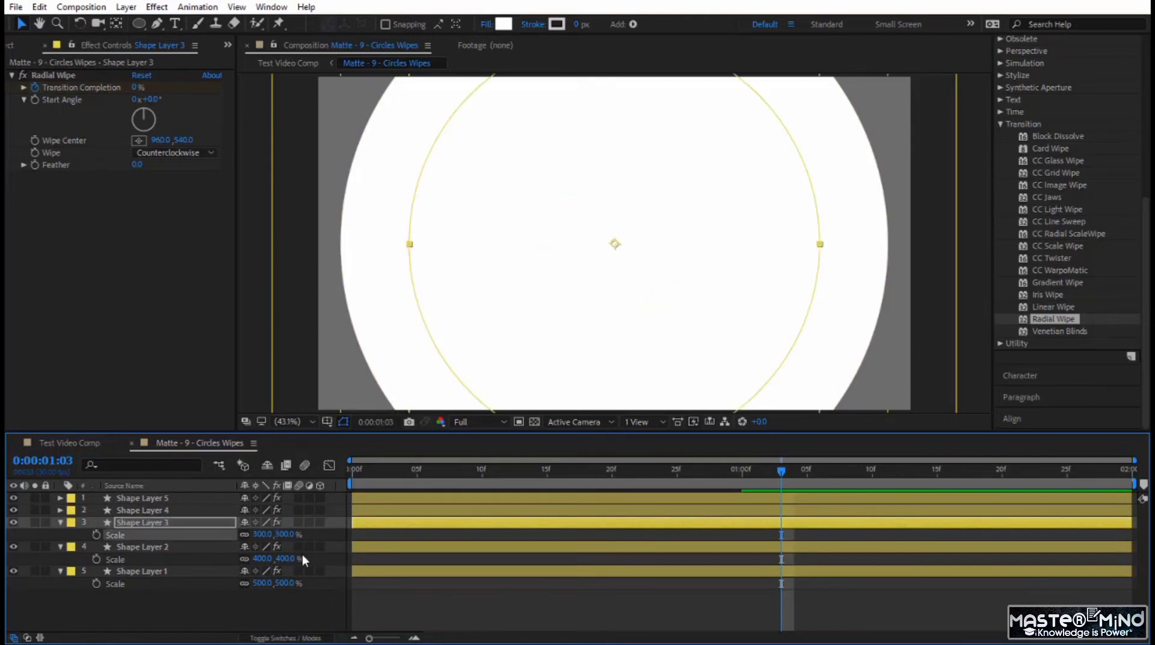
- Change Shape Layer 3's fill to dark grey 565656
{"action": "left_click", "coordinate": [503, 24]}
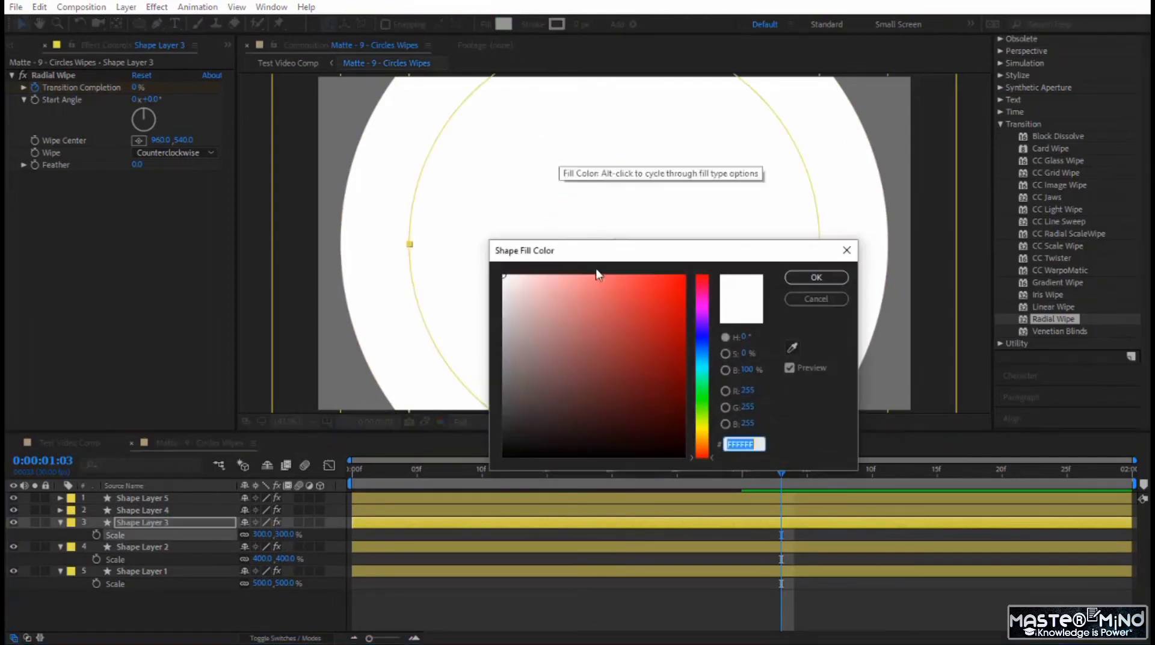
{"action": "mouse_move", "coordinate": [528, 365]}
{"action": "left_mouse_down"}
{"action": "mouse_move", "coordinate": [484, 415]}
{"action": "mouse_move", "coordinate": [485, 395]}
{"action": "left_mouse_up"}
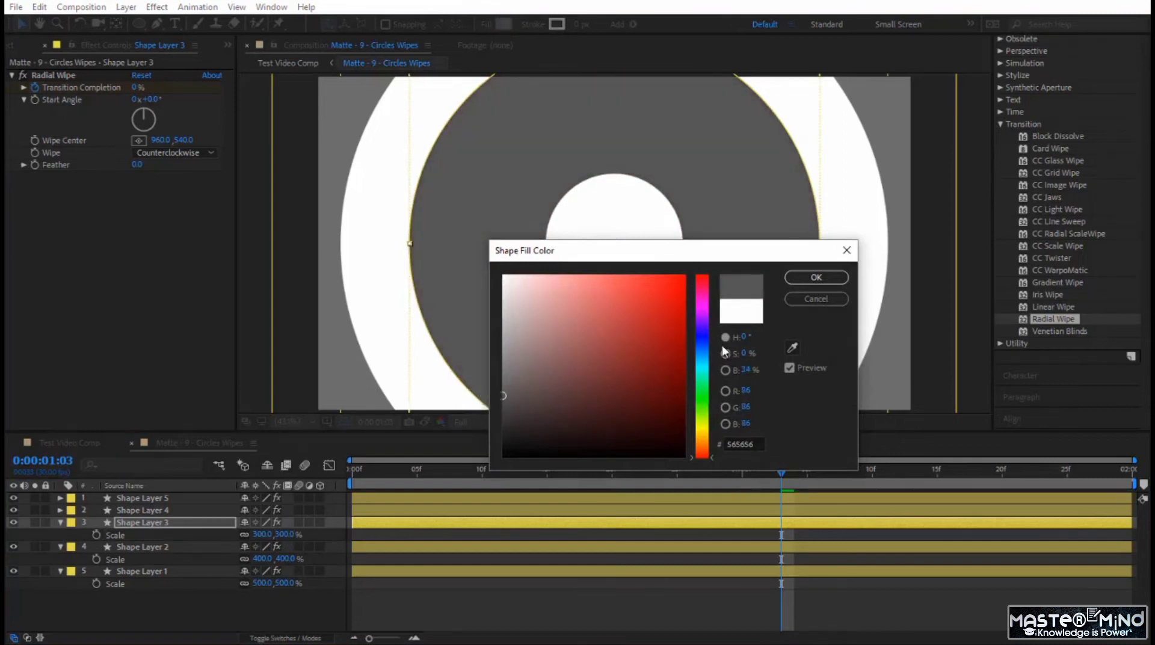
{"action": "left_click", "coordinate": [816, 277]}
- Change Shape Layer 2's fill to light grey CDCDCD
{"action": "left_click", "coordinate": [367, 553]}
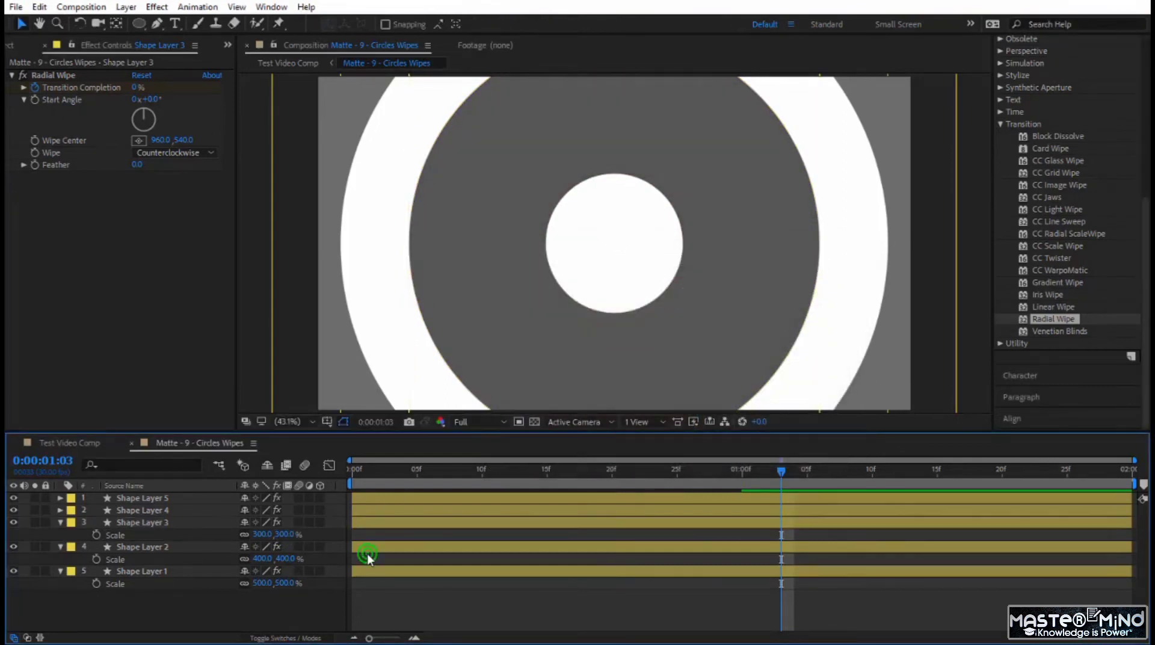
{"action": "left_click", "coordinate": [373, 545]}
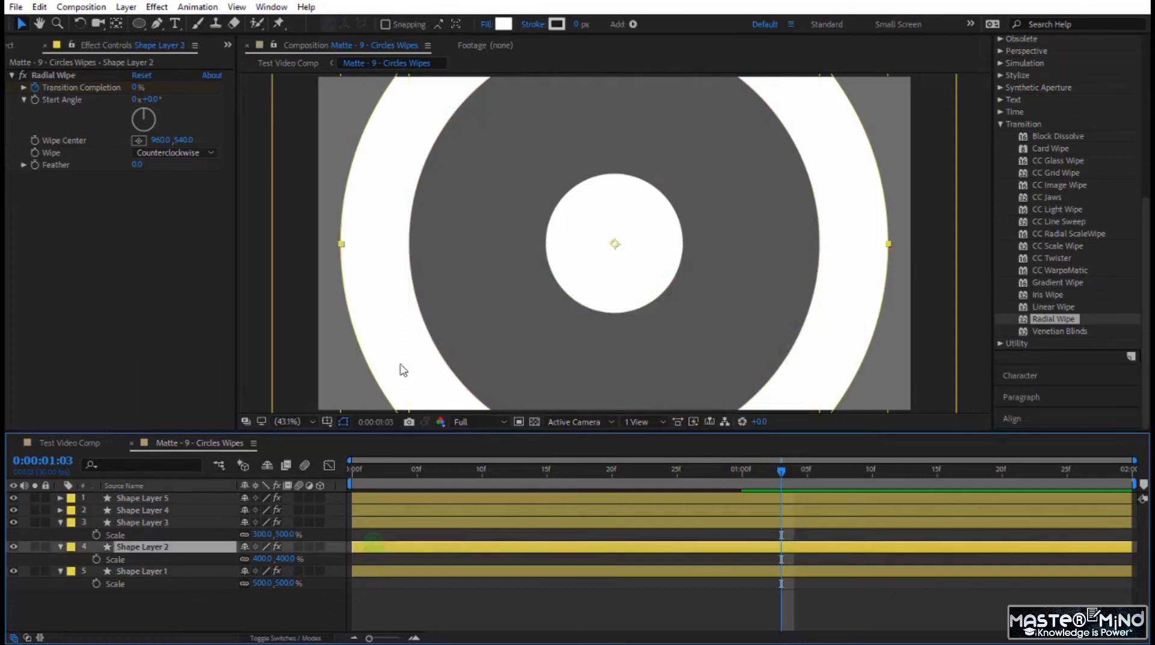
{"action": "left_click", "coordinate": [503, 24]}
{"action": "mouse_move", "coordinate": [513, 303]}
{"action": "left_mouse_down"}
{"action": "mouse_move", "coordinate": [508, 291]}
{"action": "mouse_move", "coordinate": [500, 325]}
{"action": "mouse_move", "coordinate": [499, 310]}
{"action": "left_mouse_up"}
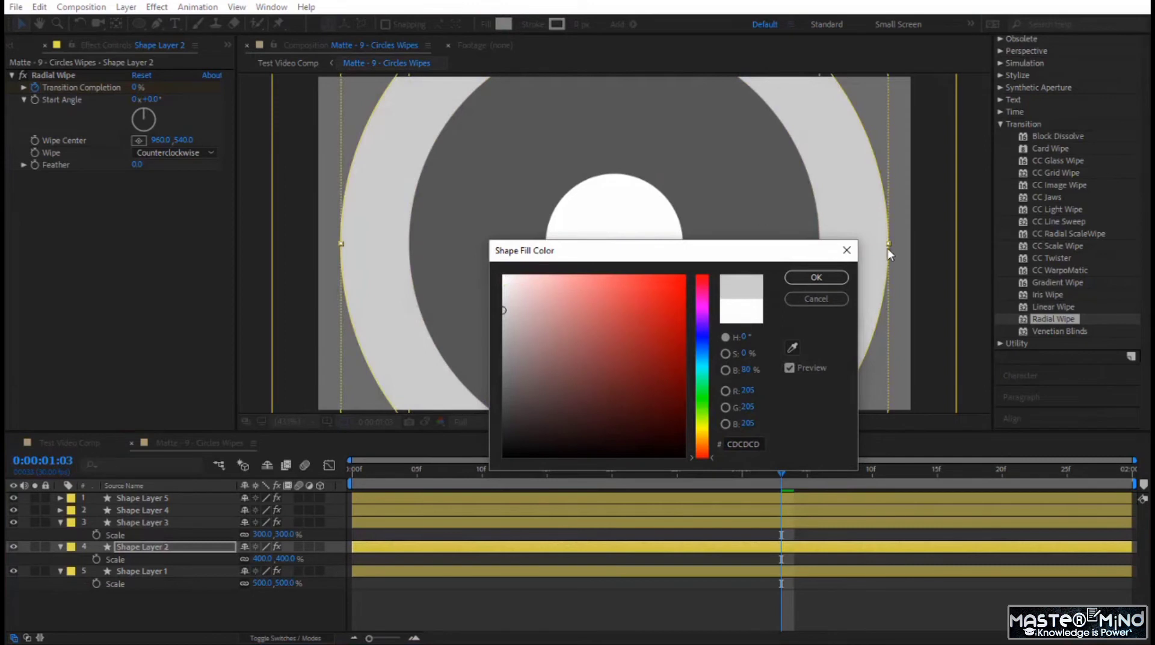
{"action": "left_click", "coordinate": [824, 282]}
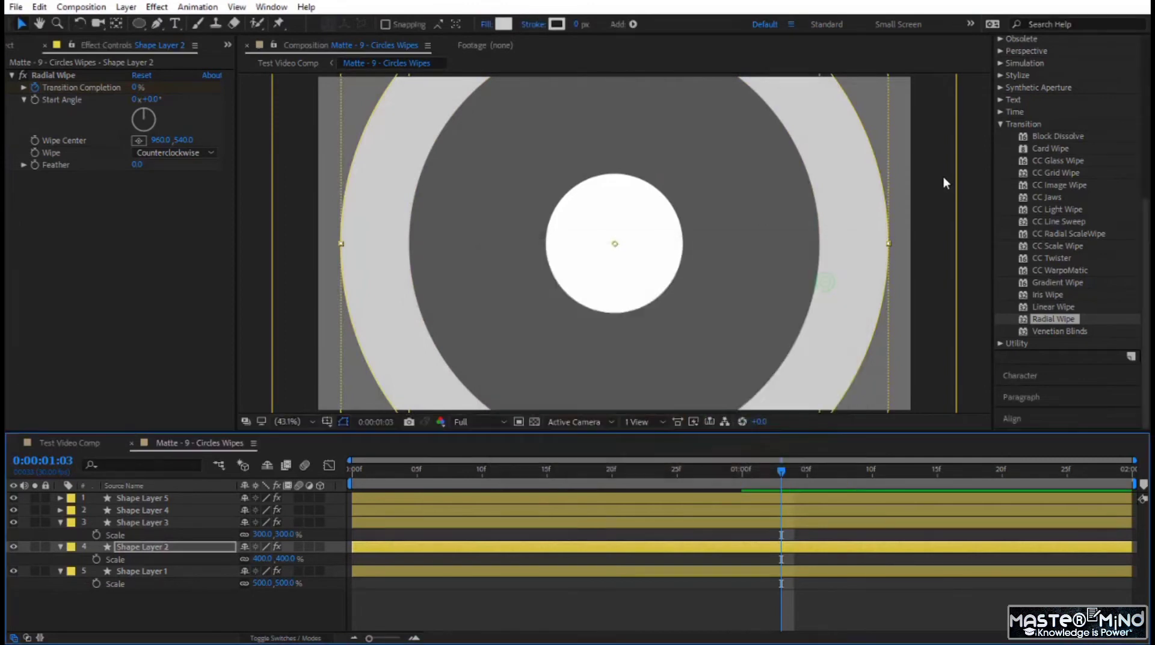
- Set Shape Layer 4's Scale to 200% and change its fill to grey B8B8B8
{"action": "left_click", "coordinate": [168, 507]}
{"action": "key", "text": "s"}
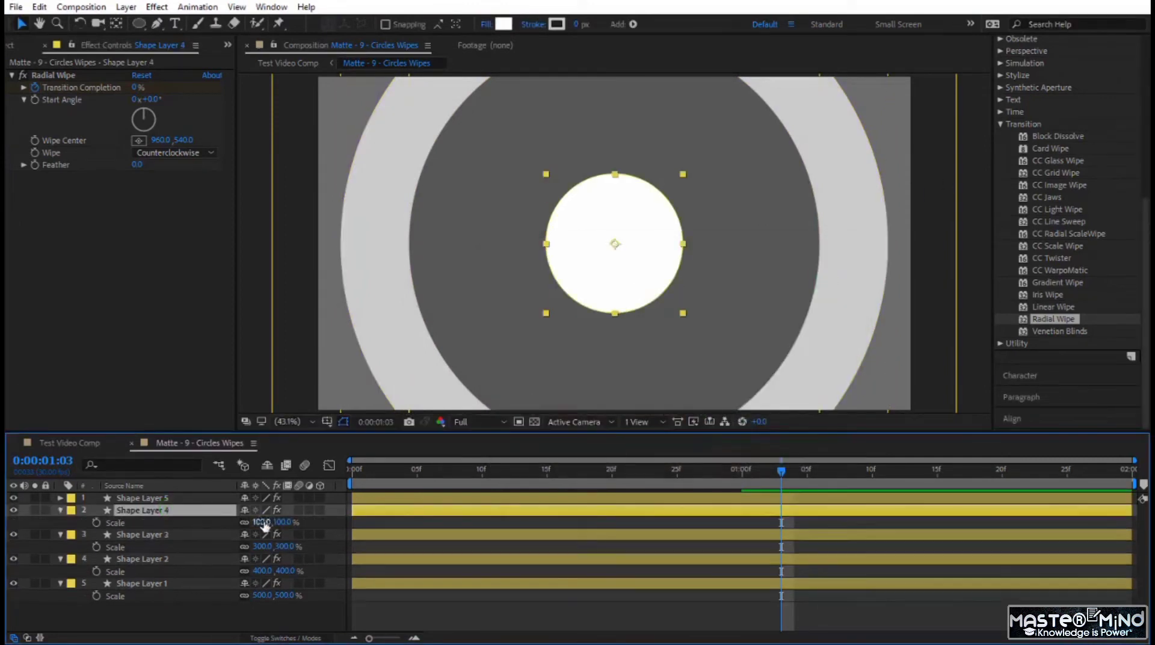
{"action": "left_click", "coordinate": [284, 522]}
{"action": "type", "text": "200"}
{"action": "key", "text": "Return"}
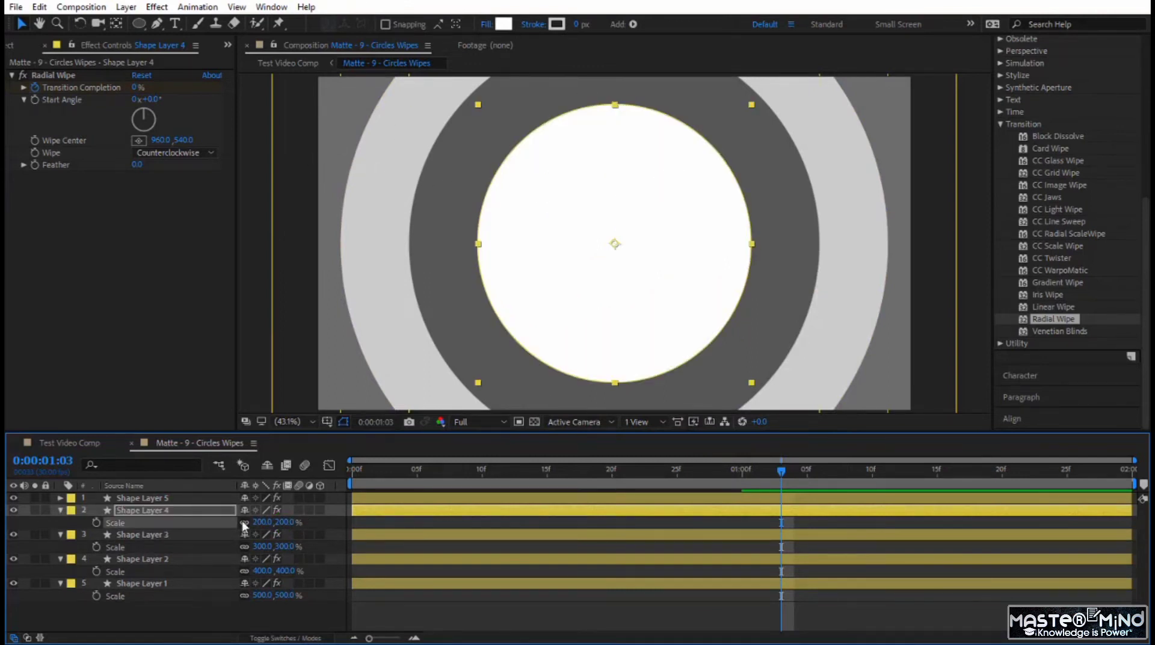
{"action": "left_click", "coordinate": [503, 25]}
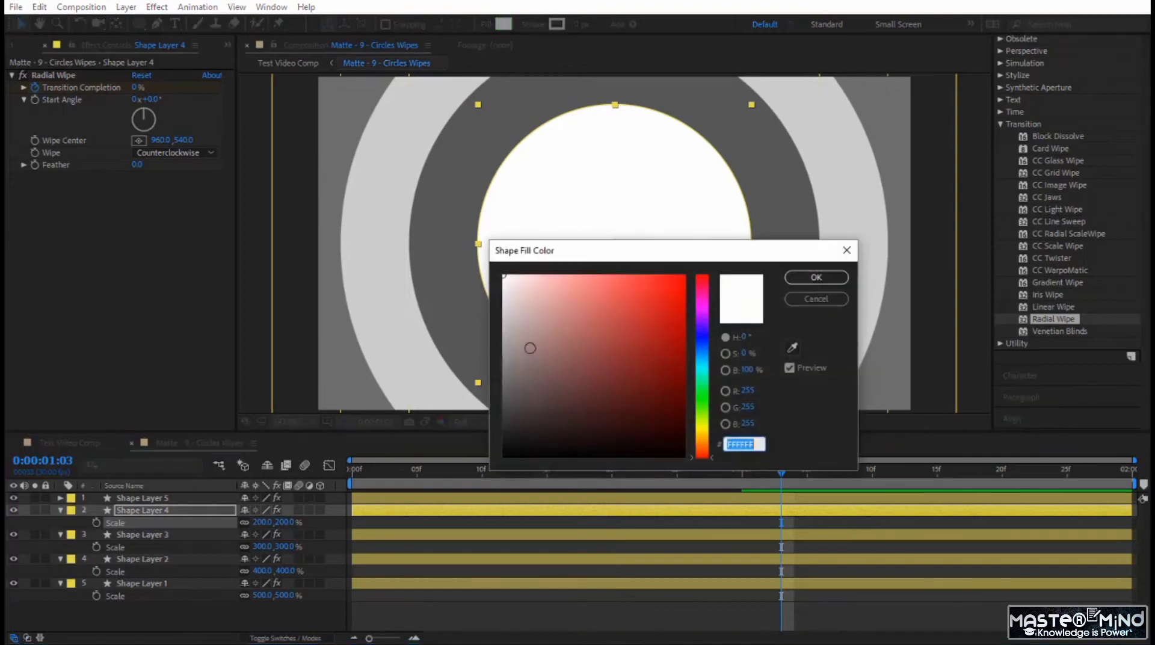
{"action": "left_click_drag", "start_coordinate": [521, 351], "coordinate": [504, 325]}
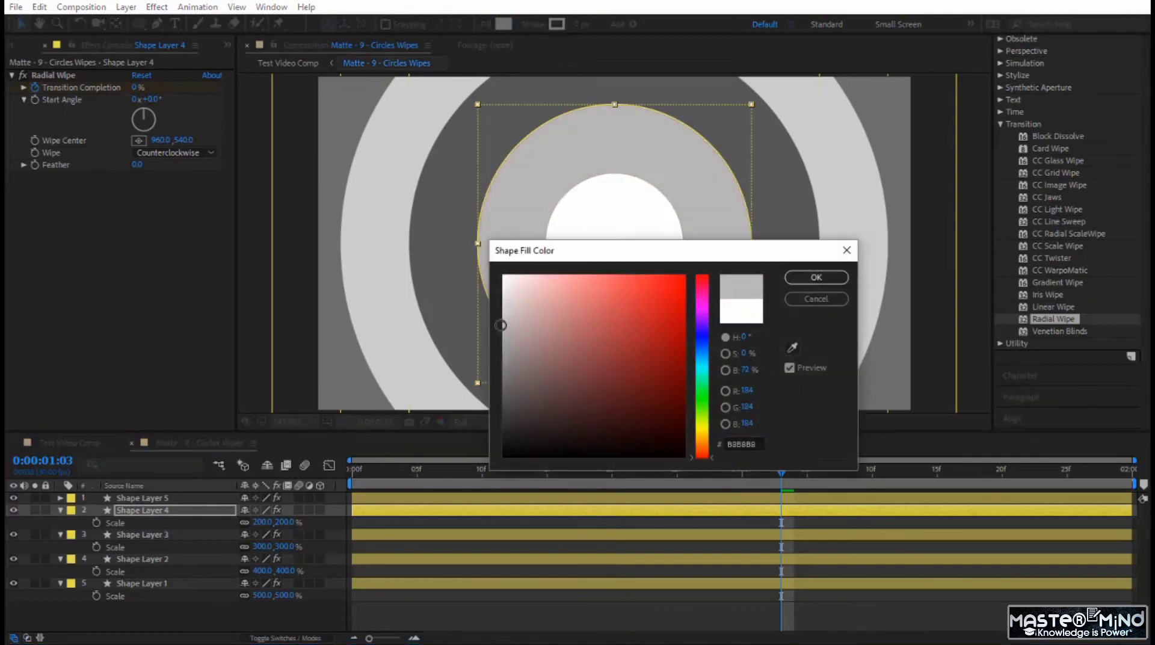
{"action": "left_click", "coordinate": [840, 277]}
- Reveal Shape Layer 5's Scale property and preview the circle wipe animation, then return to 0:00:00:01
{"action": "left_click", "coordinate": [537, 498]}
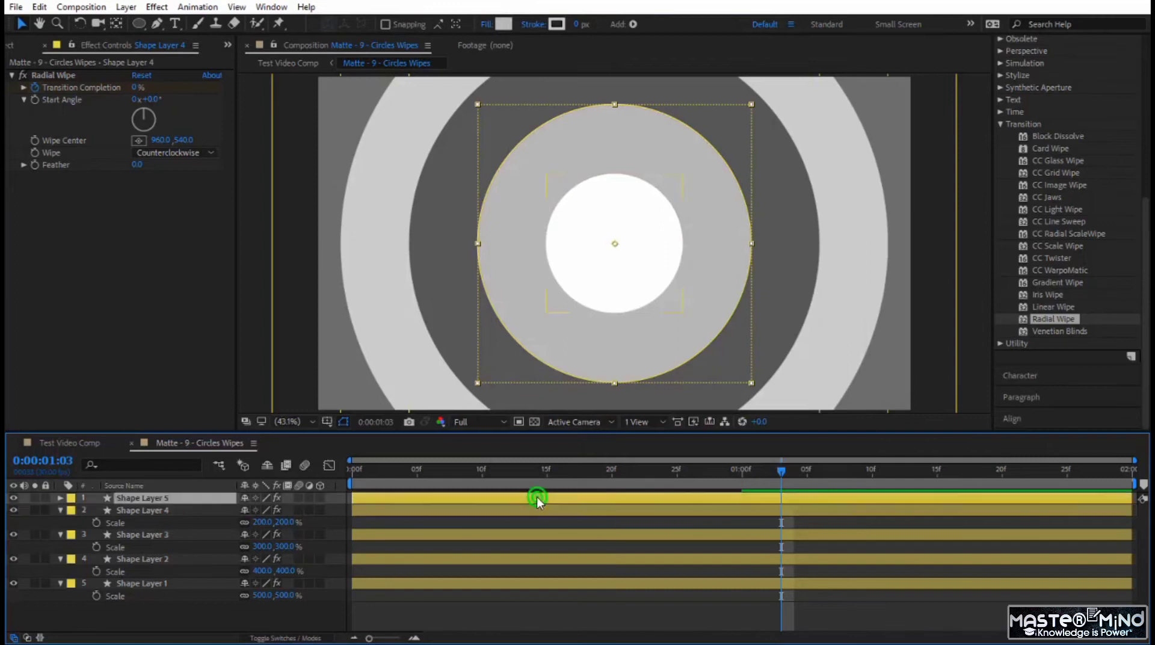
{"action": "key", "text": "s"}
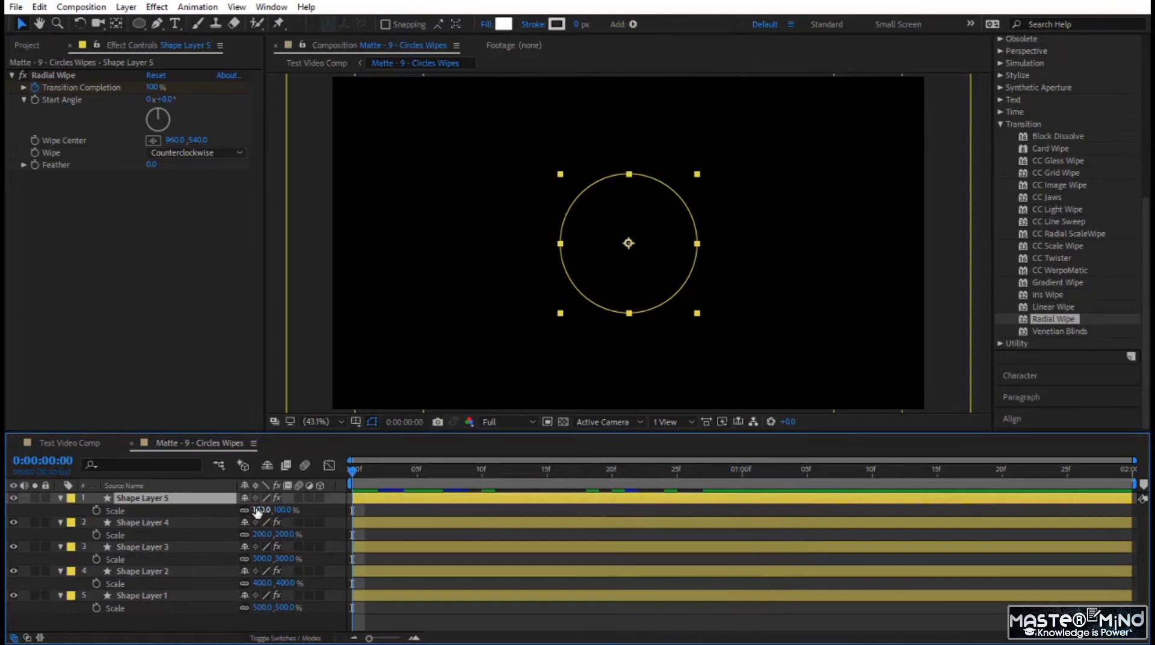
{"action": "key", "text": "space"}
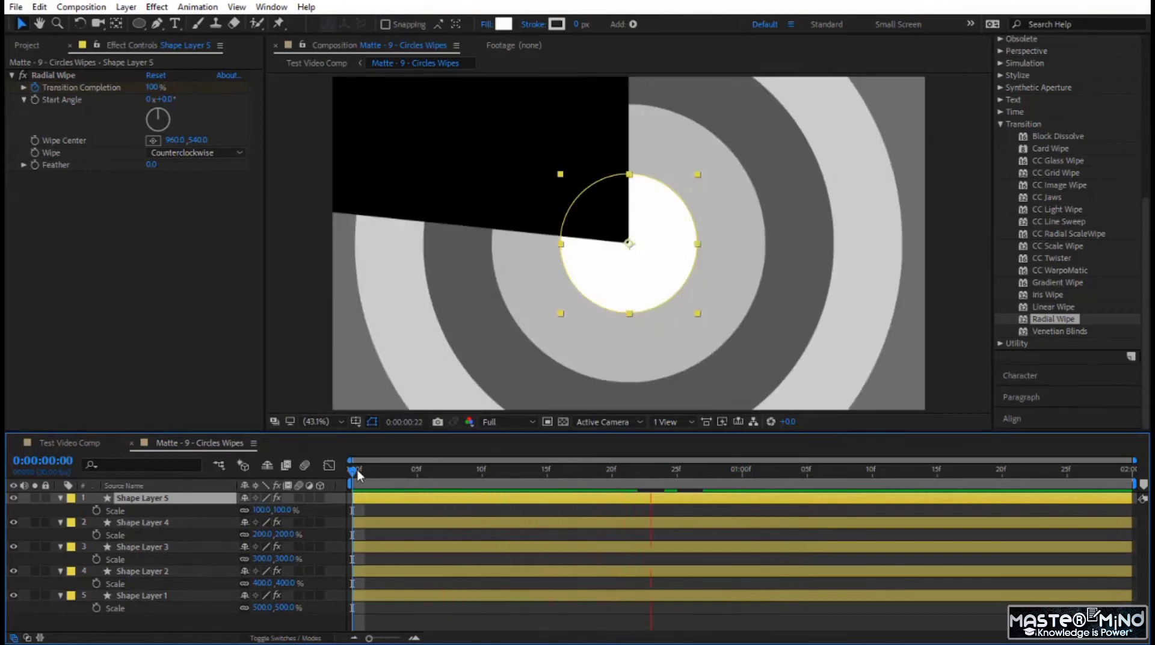
{"action": "left_click", "coordinate": [360, 474]}
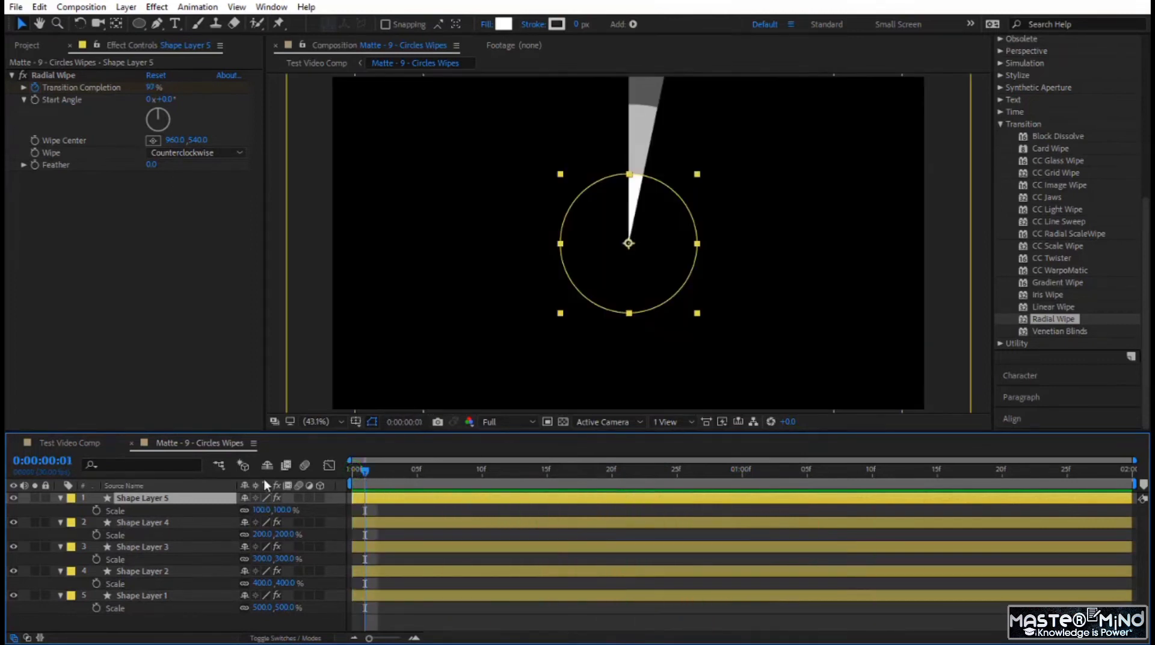
- Enlarge the timeline area and reveal the Transition Completion keyframes of all five shape layers
{"action": "left_click_drag", "start_coordinate": [236, 431], "coordinate": [235, 355]}
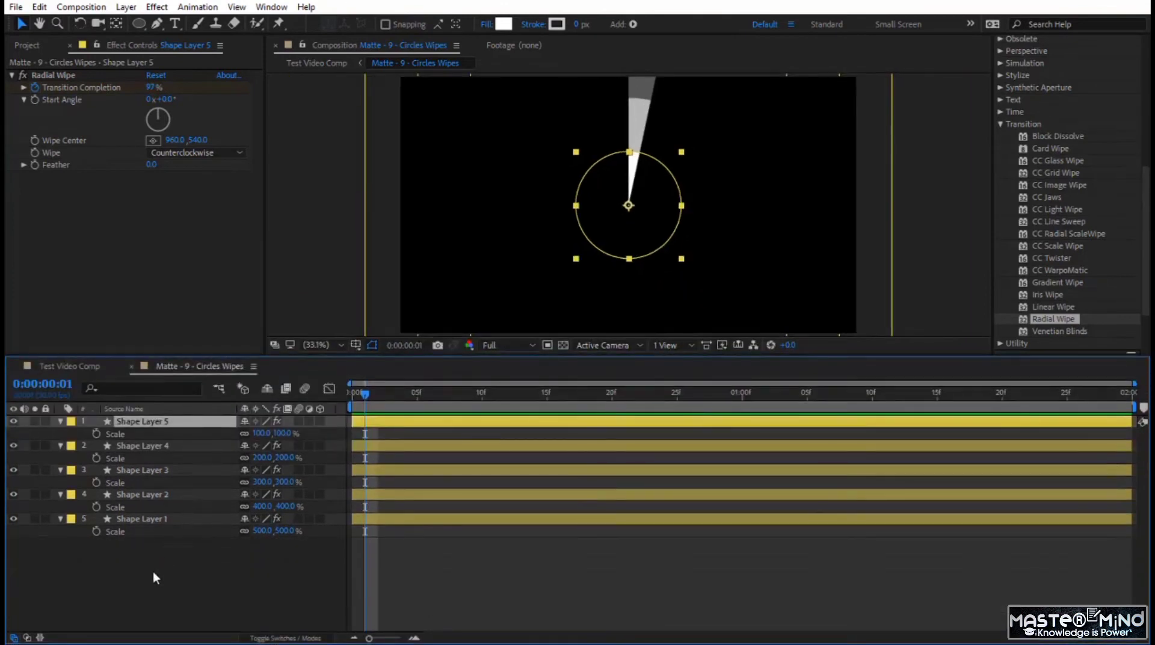
{"action": "left_click_drag", "start_coordinate": [151, 567], "coordinate": [244, 431]}
{"action": "key", "text": "u"}
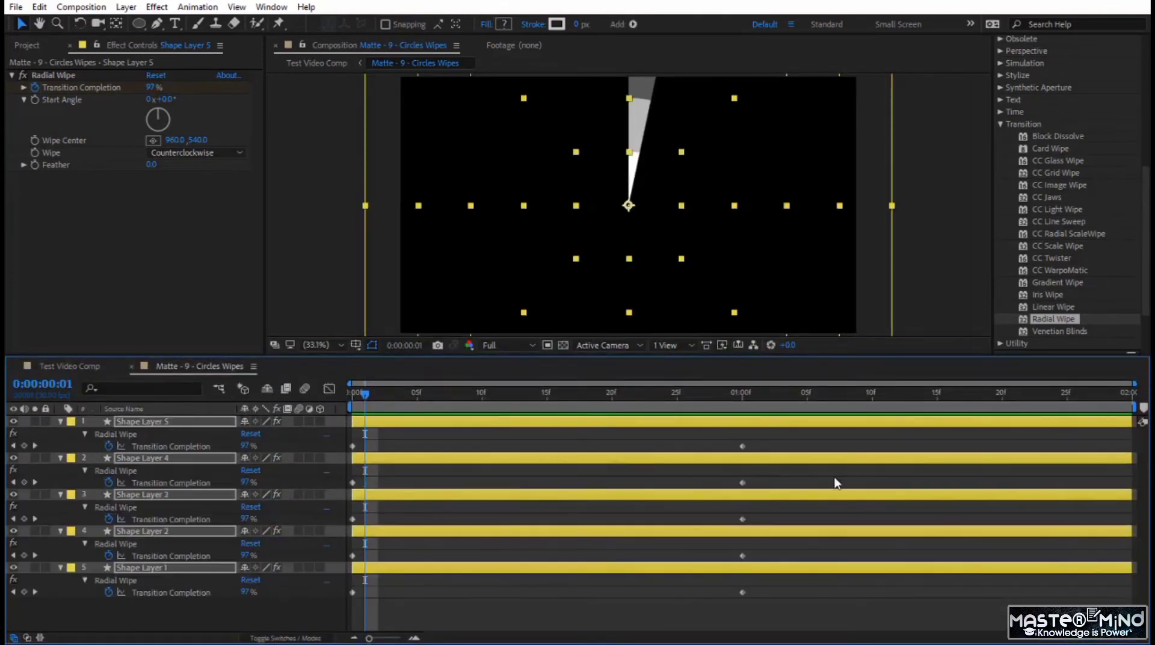
{"action": "left_click", "coordinate": [380, 588]}
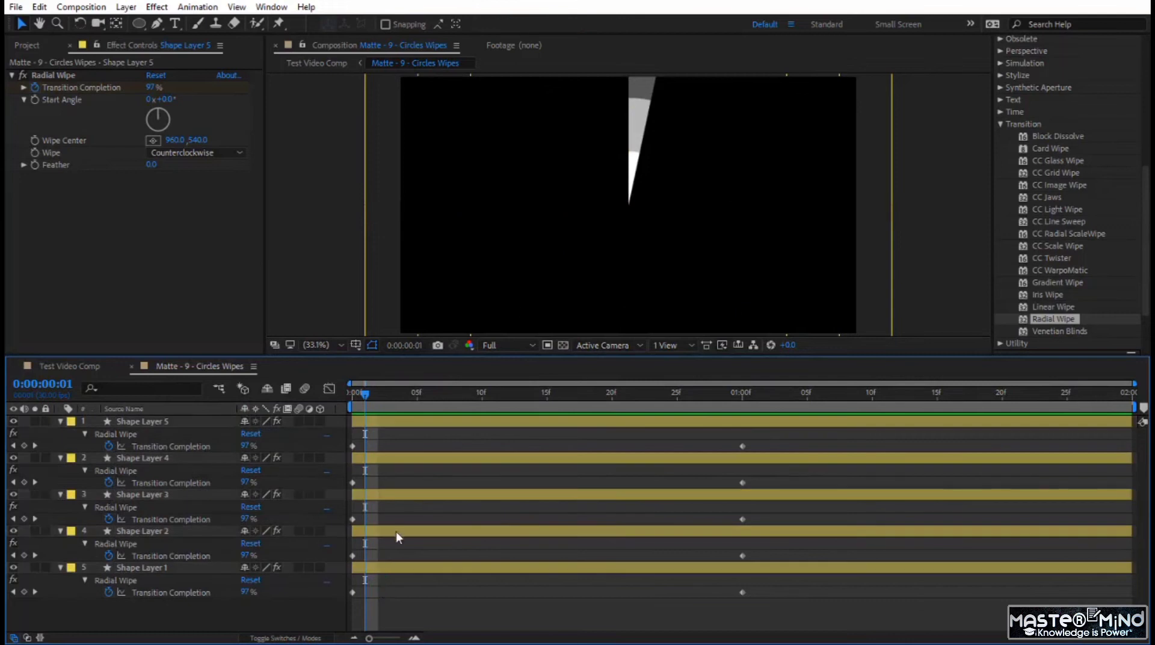
- Stagger Shape Layers 2, 3, 4 and 5 to start at frames 5, 10, 15 and 20, and preview the result
{"action": "left_click_drag", "start_coordinate": [393, 531], "coordinate": [458, 530]}
{"action": "left_click_drag", "start_coordinate": [449, 490], "coordinate": [579, 491]}
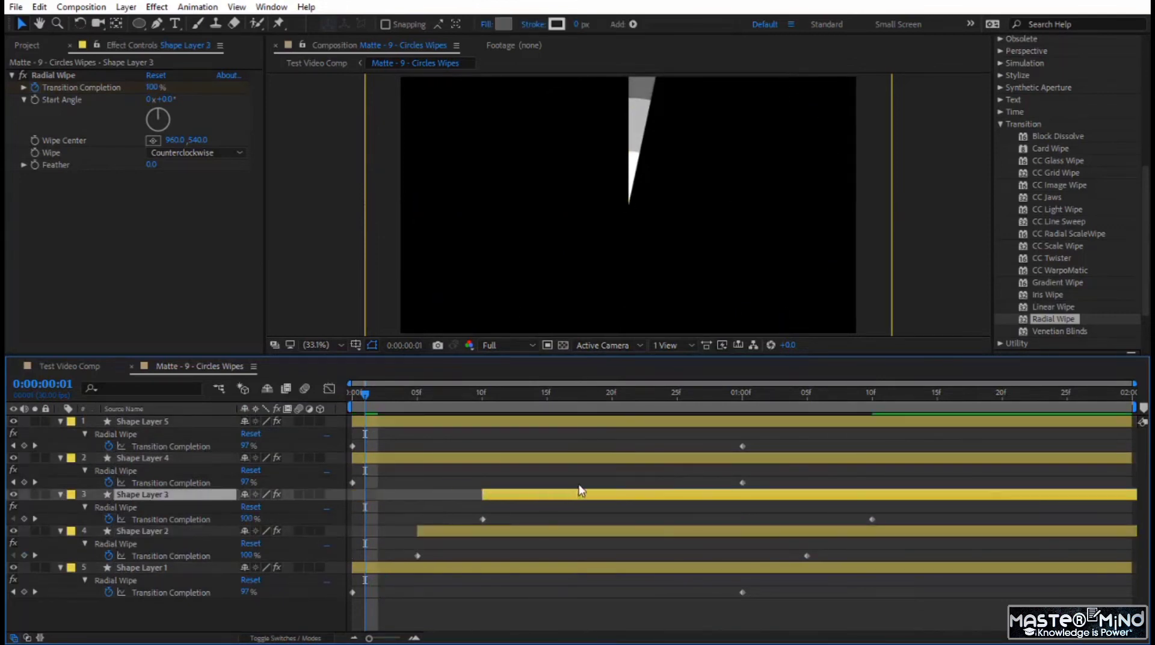
{"action": "left_click_drag", "start_coordinate": [519, 458], "coordinate": [702, 469]}
{"action": "left_click_drag", "start_coordinate": [582, 423], "coordinate": [846, 427]}
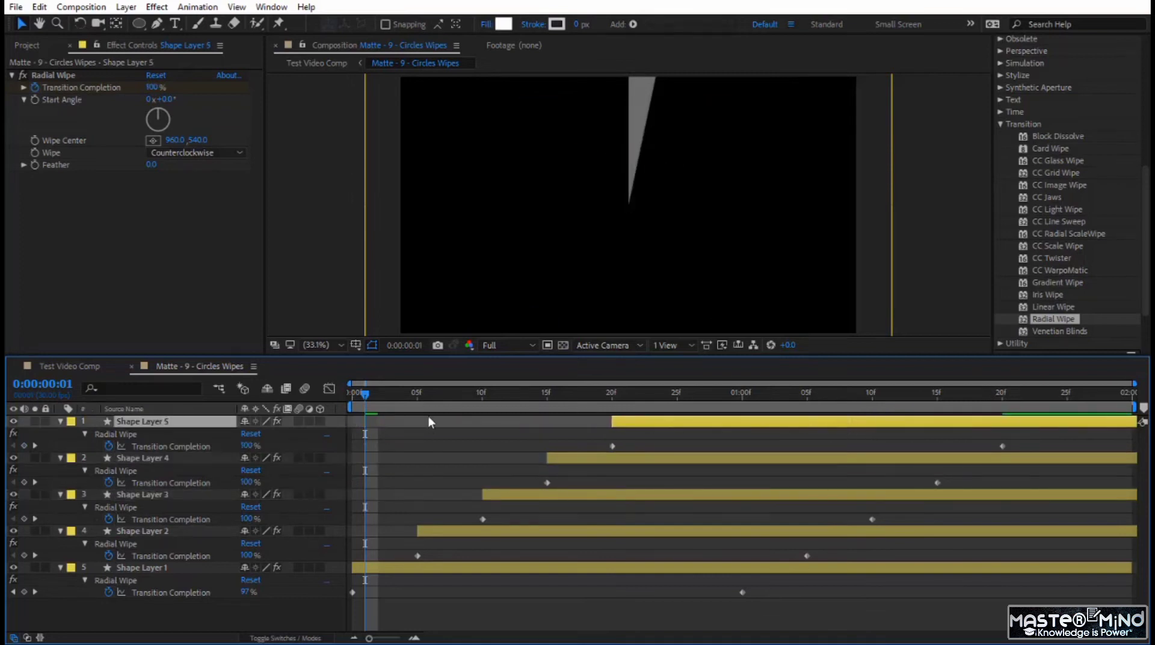
{"action": "key", "text": "space"}
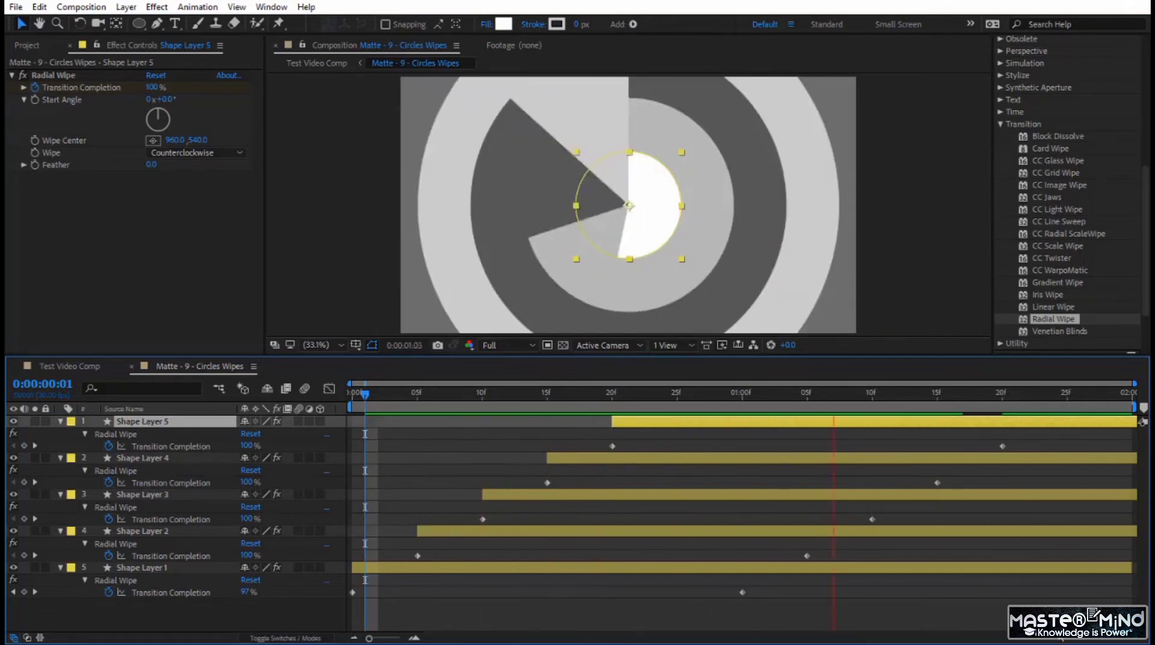
- Apply Easy Ease to the Transition Completion keyframes of all five shape layers and preview the animation
{"action": "left_click_drag", "start_coordinate": [1059, 626], "coordinate": [346, 435]}
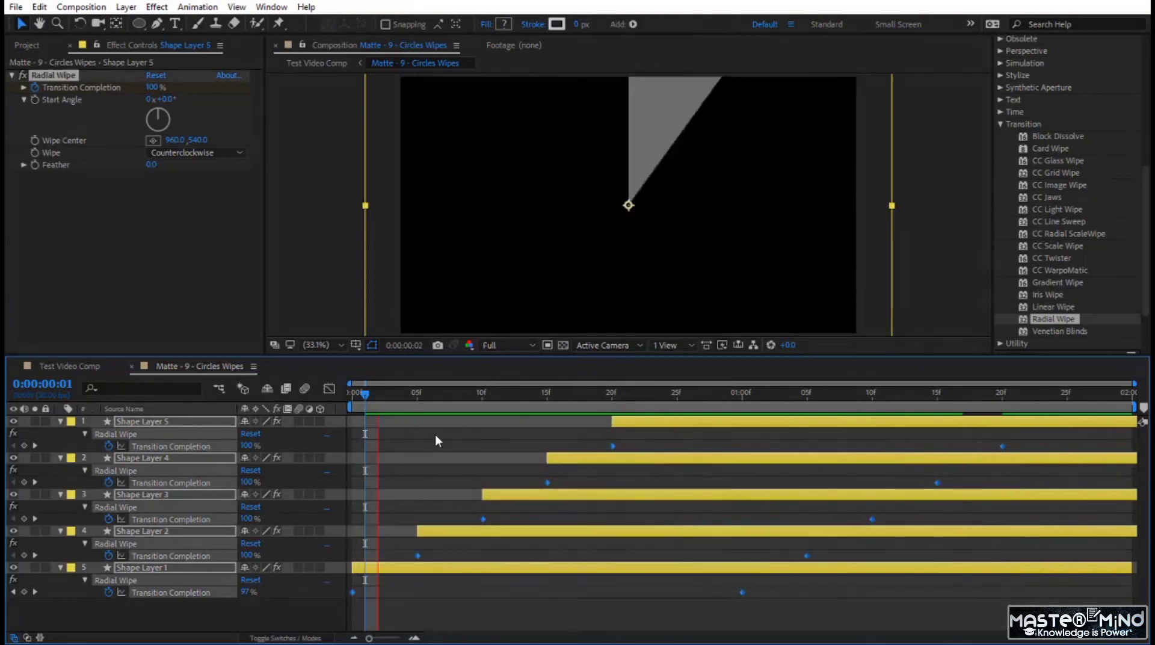
{"action": "key", "text": "F9"}
{"action": "left_click", "coordinate": [547, 613]}
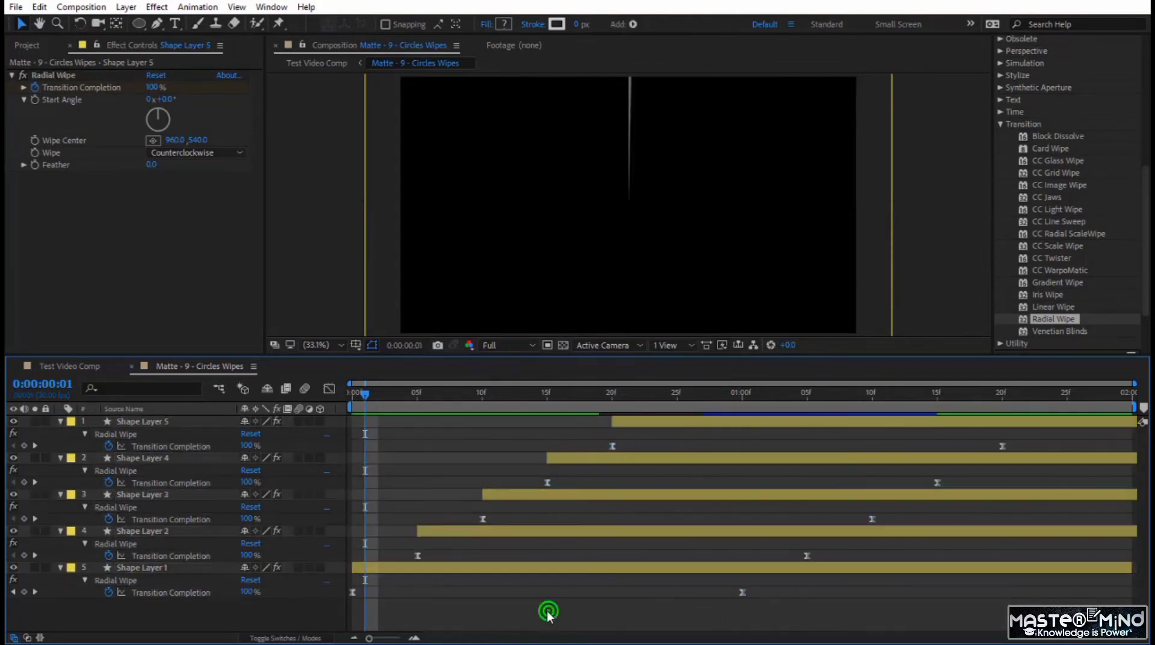
{"action": "key", "text": "space"}
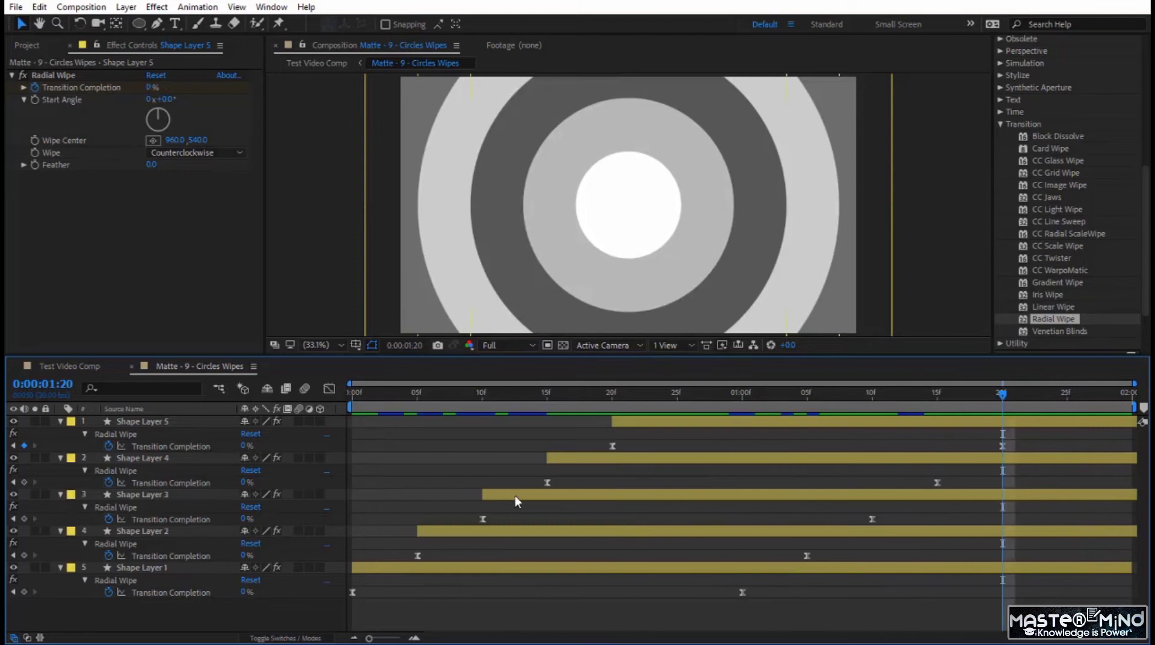
- Keyframe Shape Layer 5's Scale from 100% at 0:00:01:20 to 511% at 0:00:01:29 and preview from the start
{"action": "left_click", "coordinate": [156, 420]}
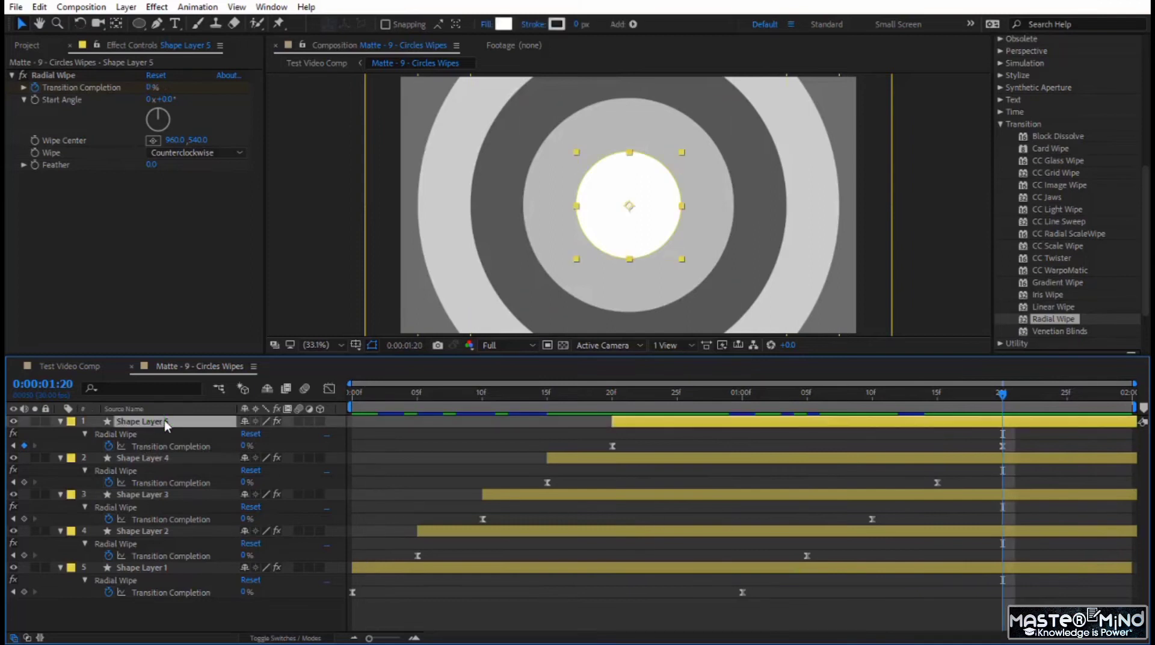
{"action": "key", "text": "s"}
{"action": "left_click", "coordinate": [96, 434]}
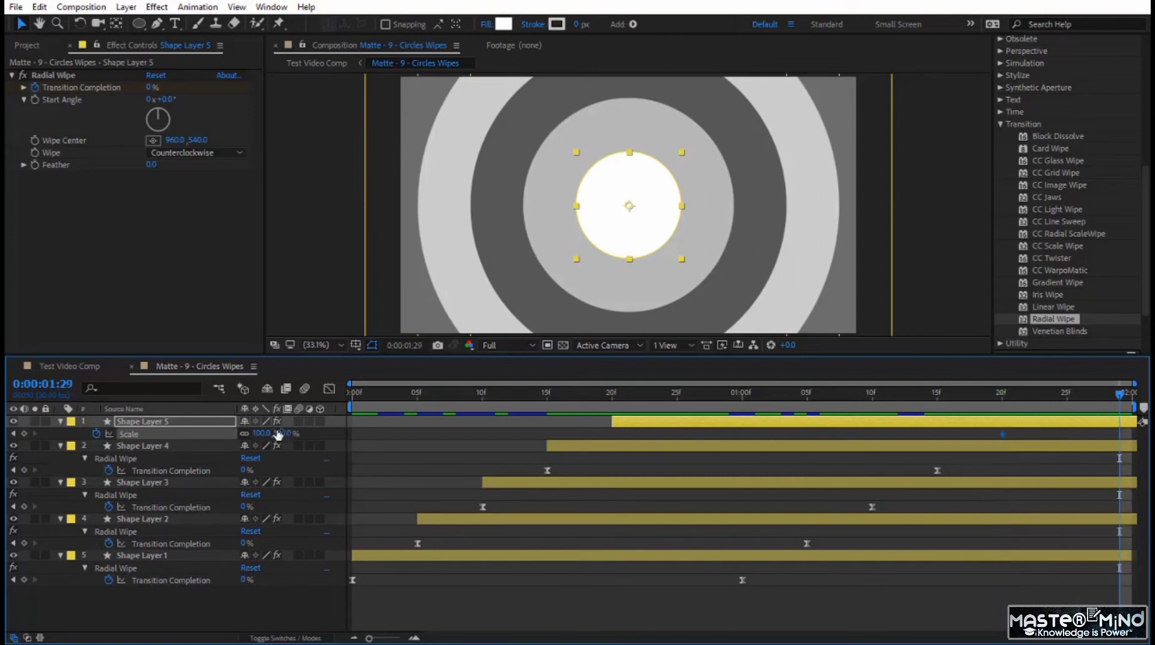
{"action": "left_click_drag", "start_coordinate": [283, 435], "coordinate": [586, 448]}
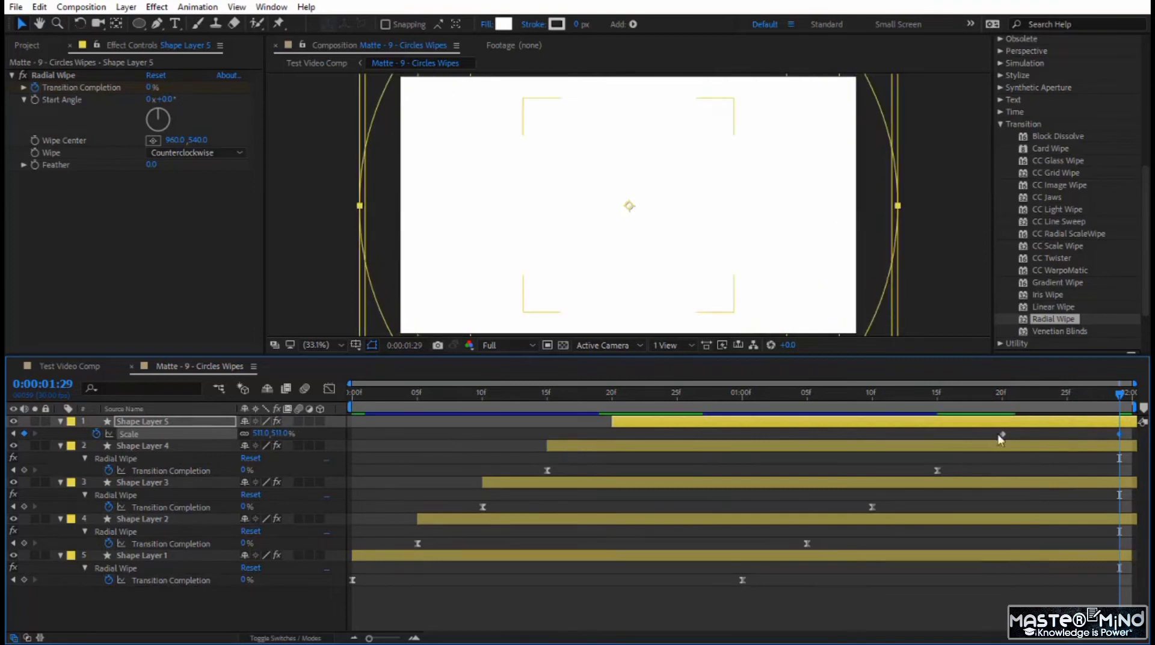
{"action": "left_click_drag", "start_coordinate": [985, 397], "coordinate": [171, 482]}
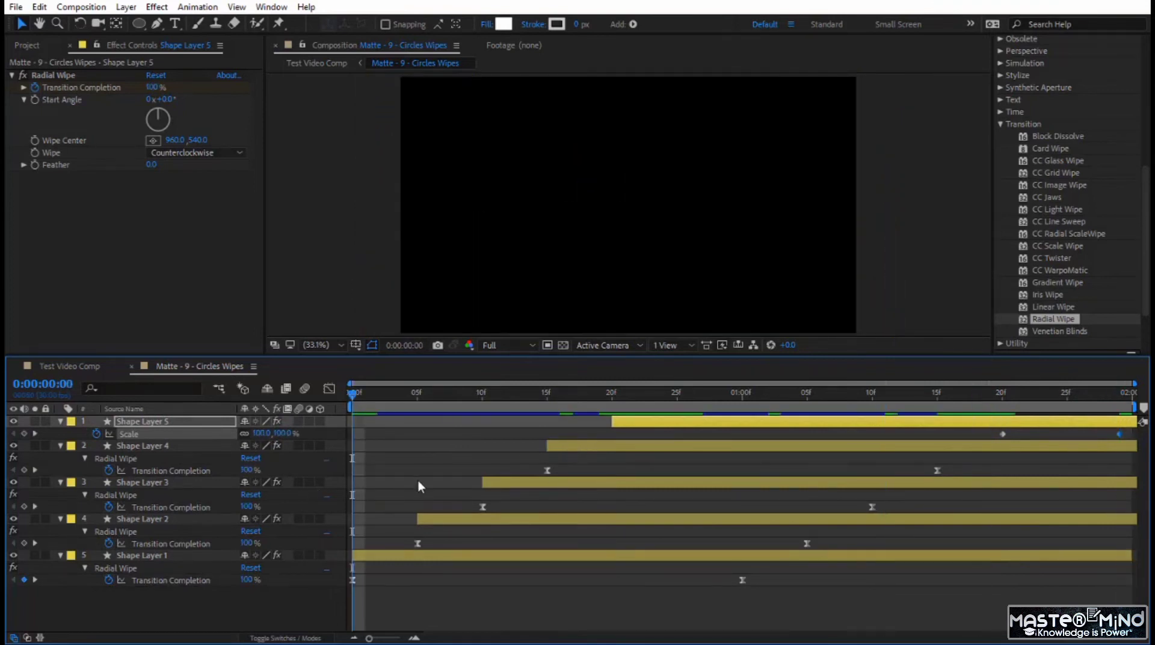
{"action": "key", "text": "space"}
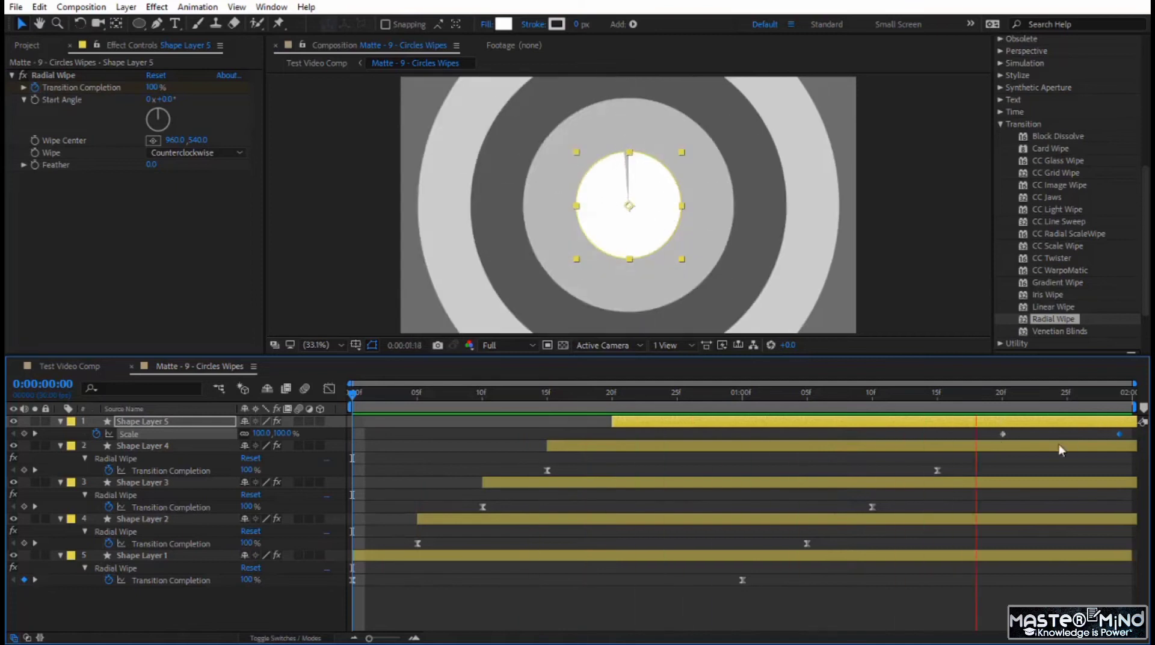
- Apply Easy Ease to Shape Layer 5's Scale keyframes and reveal all keyframed properties of that layer
{"action": "left_click", "coordinate": [142, 434]}
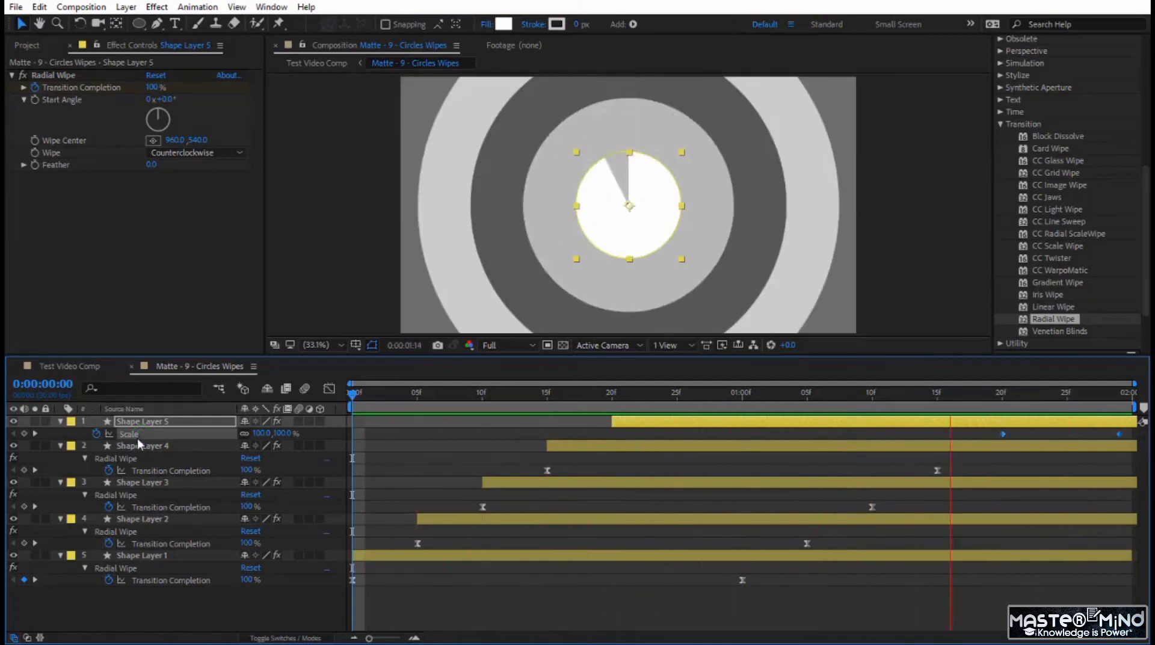
{"action": "key", "text": "F9"}
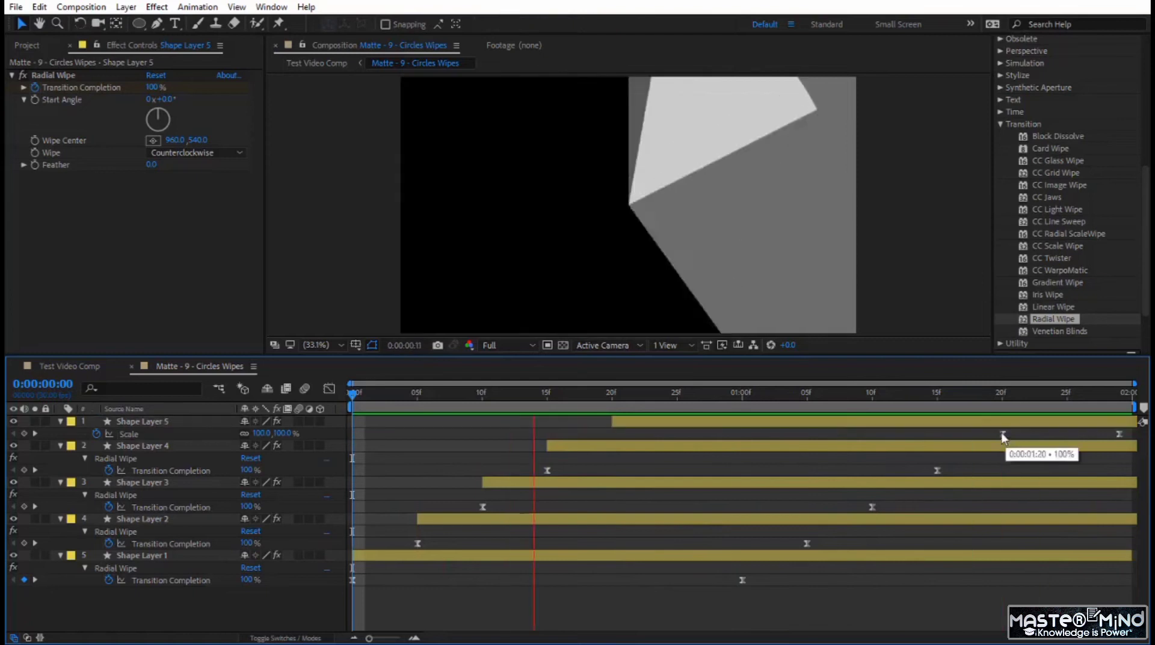
{"action": "left_click", "coordinate": [991, 424]}
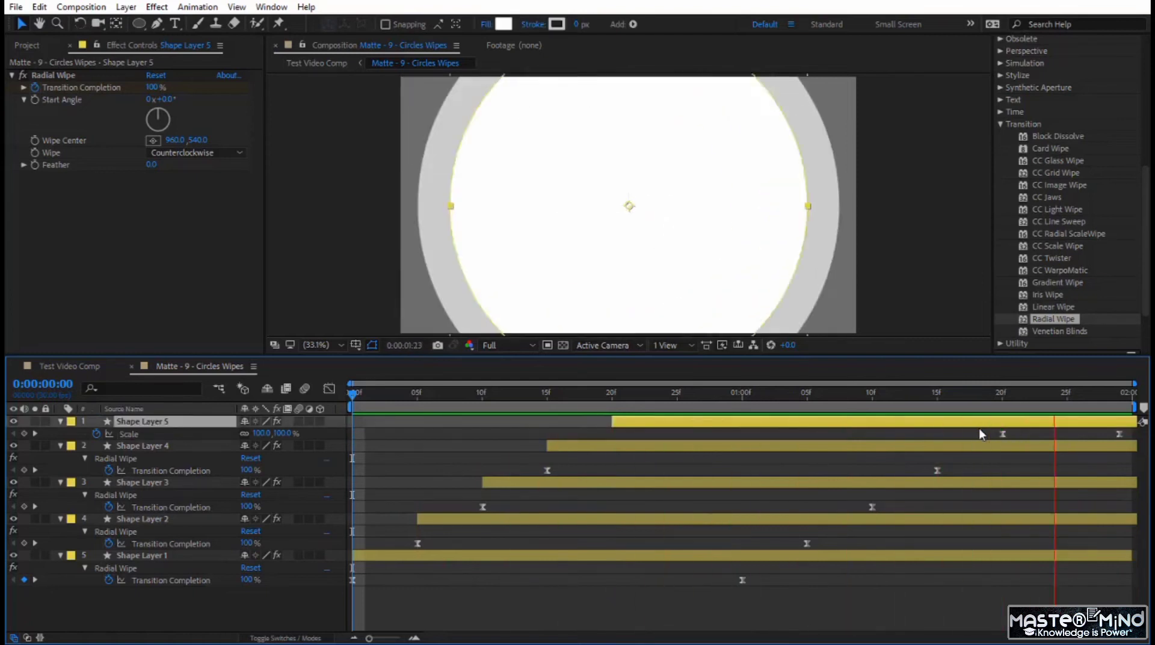
{"action": "key", "text": "u"}
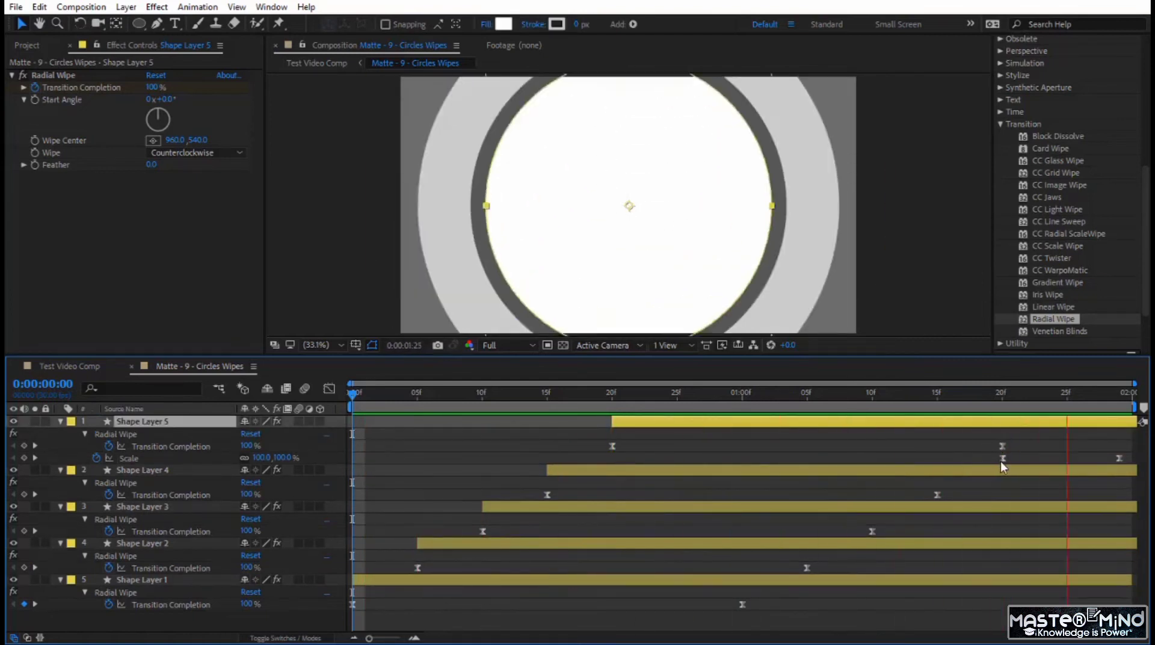
- Try earlier starts for Shape Layer 5's scaling by moving its first Scale keyframe to frame 20, previewing, and moving it to frame 25
{"action": "left_click_drag", "start_coordinate": [1001, 461], "coordinate": [859, 474]}
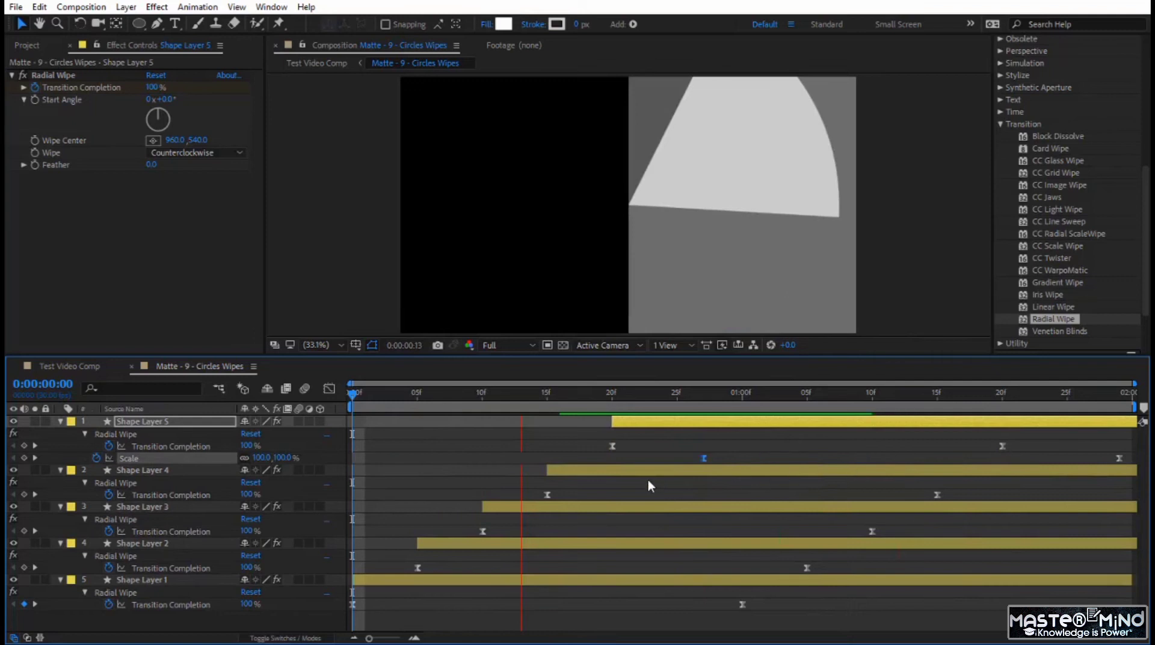
{"action": "left_click_drag", "start_coordinate": [418, 475], "coordinate": [350, 467]}
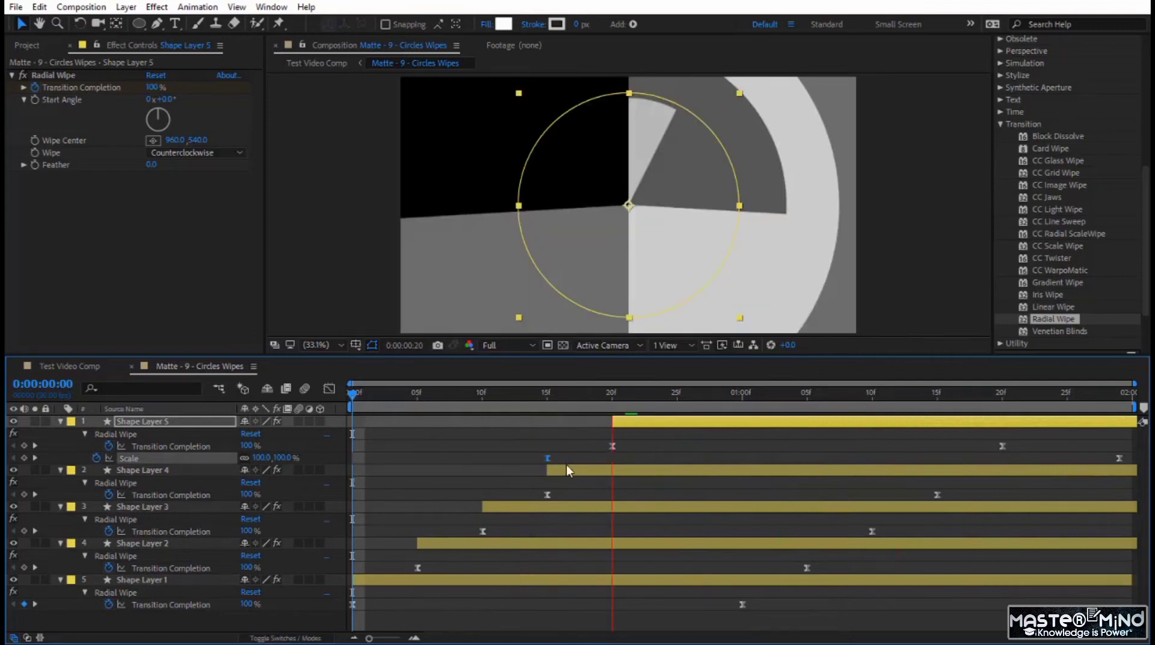
{"action": "left_click_drag", "start_coordinate": [567, 466], "coordinate": [626, 478]}
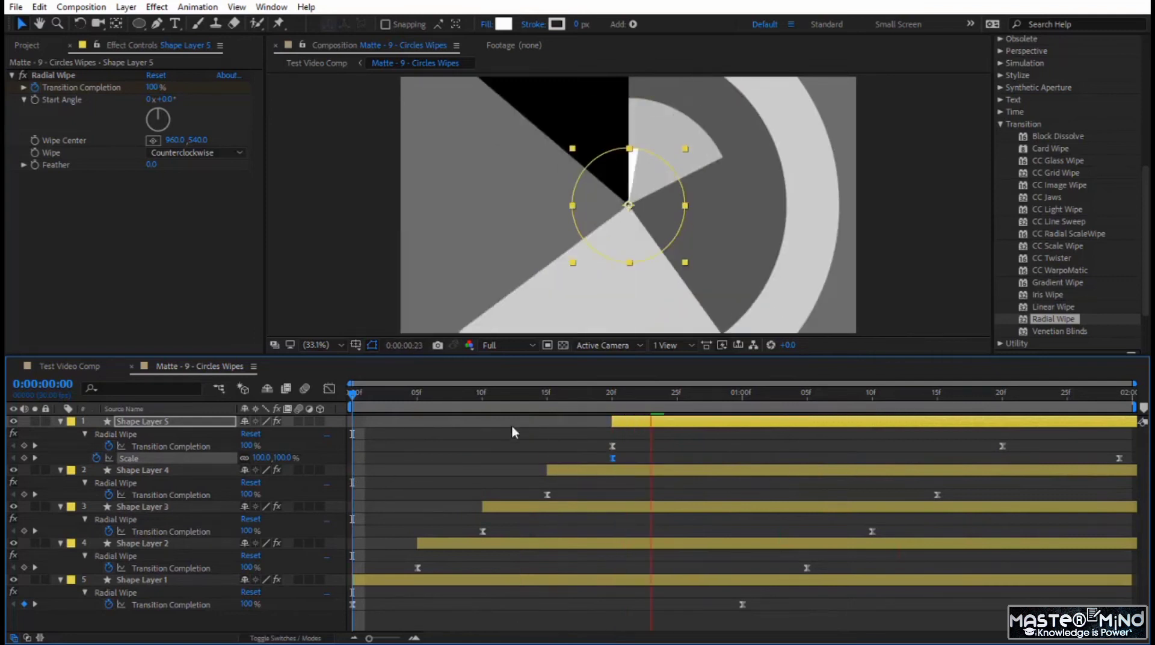
{"action": "left_click", "coordinate": [498, 395]}
{"action": "key", "text": "space"}
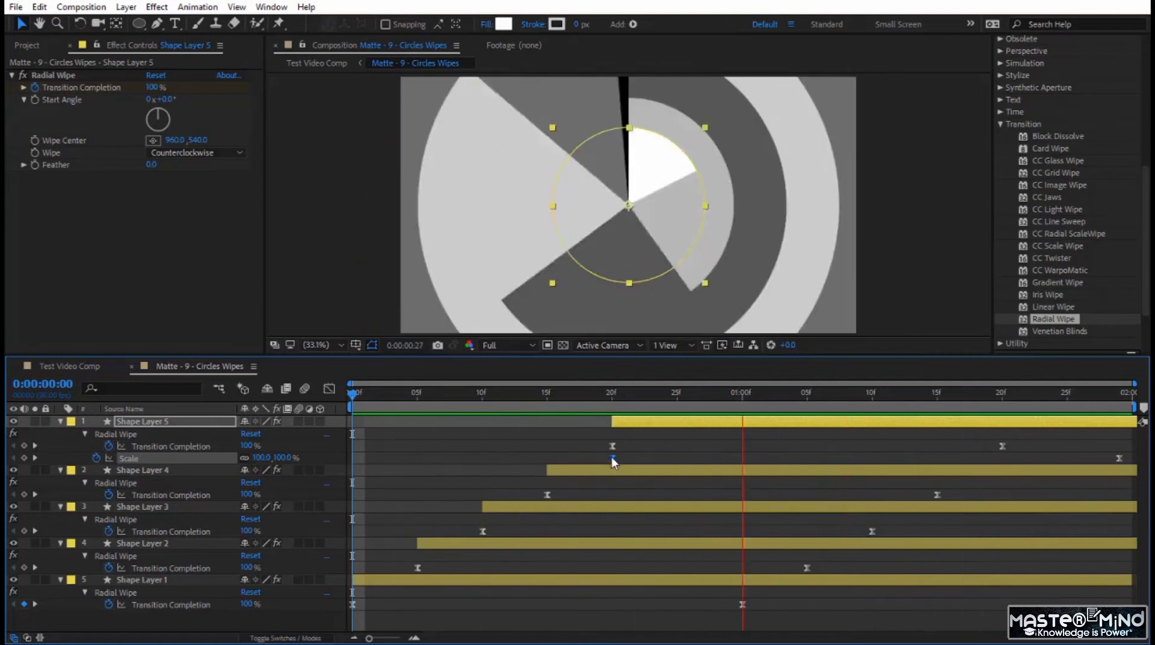
{"action": "left_click_drag", "start_coordinate": [612, 457], "coordinate": [677, 458]}
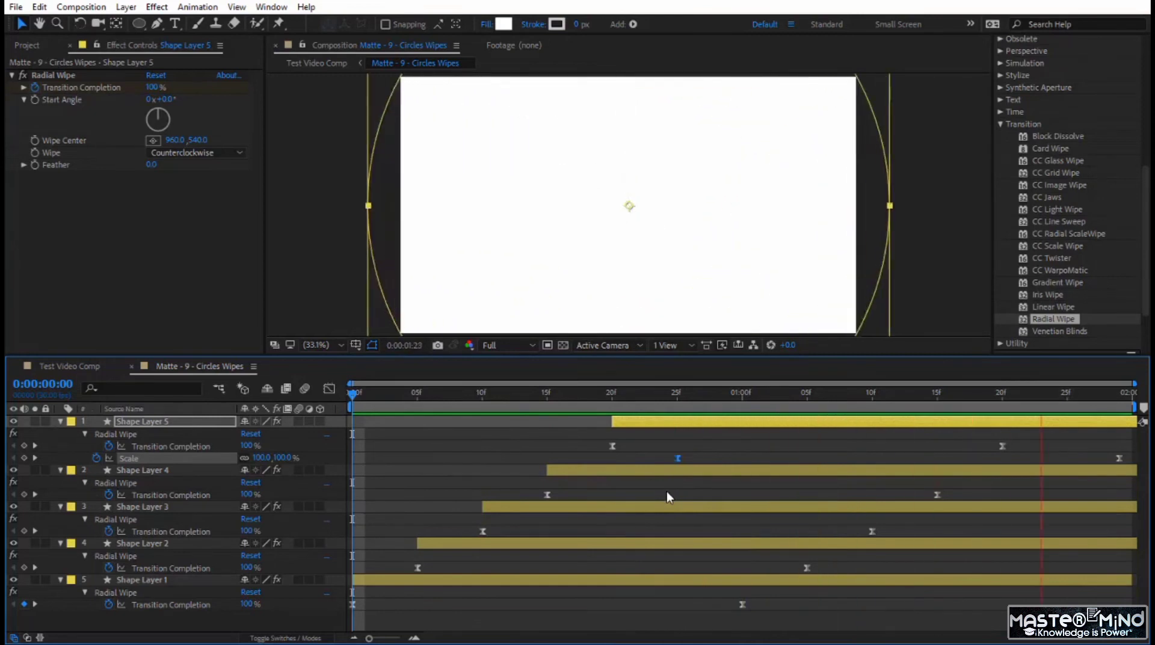
- Switch to the Test Video Comp, set the preview resolution to Third, and preview the matte transition between the two clips from 0:00:02:23
{"action": "left_click", "coordinate": [75, 366]}
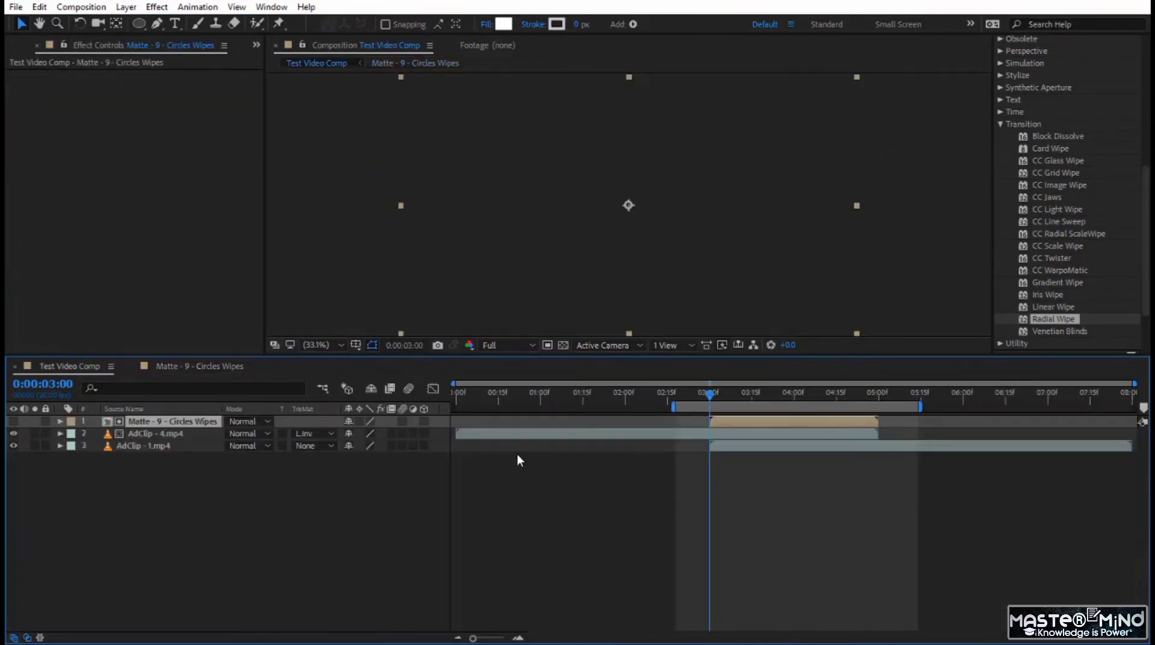
{"action": "left_click", "coordinate": [691, 392]}
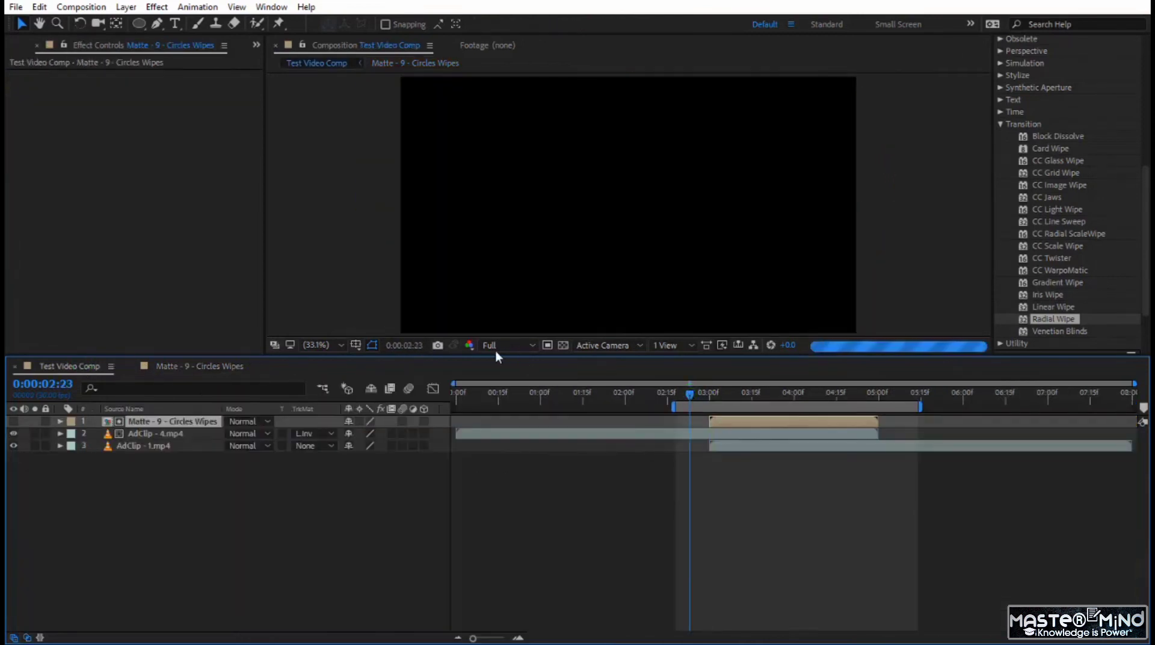
{"action": "left_click", "coordinate": [489, 344]}
{"action": "left_click", "coordinate": [512, 363]}
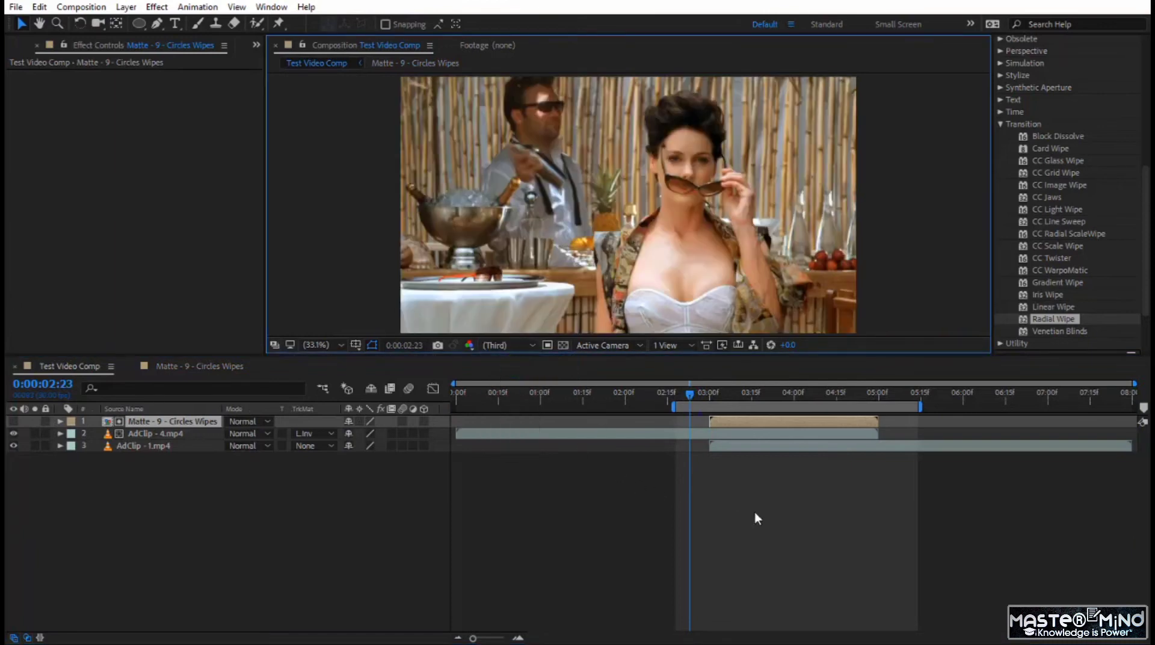
{"action": "key", "text": "space"}
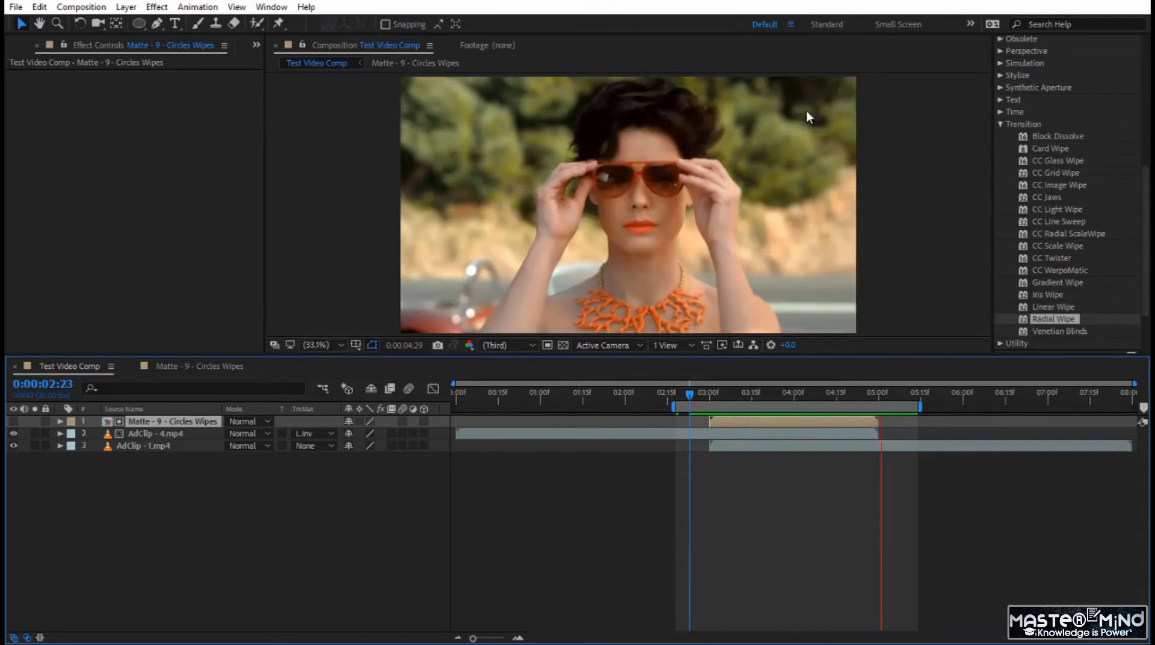
{"action": "left_click_drag", "start_coordinate": [691, 395], "coordinate": [870, 417]}
{"action": "key", "text": "space"}
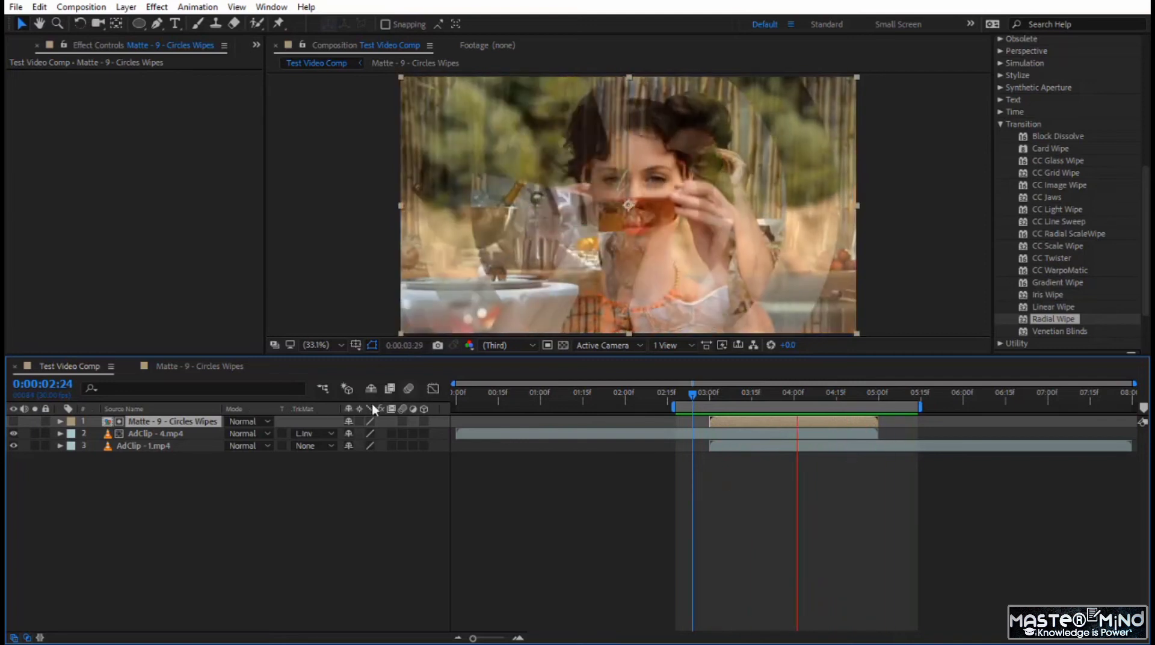
- Return to the Matte - 9 - Circles Wipes composition, move Shape Layer 5's first Scale keyframe to 0:00:00:00, and preview from the start
{"action": "left_click", "coordinate": [200, 365]}
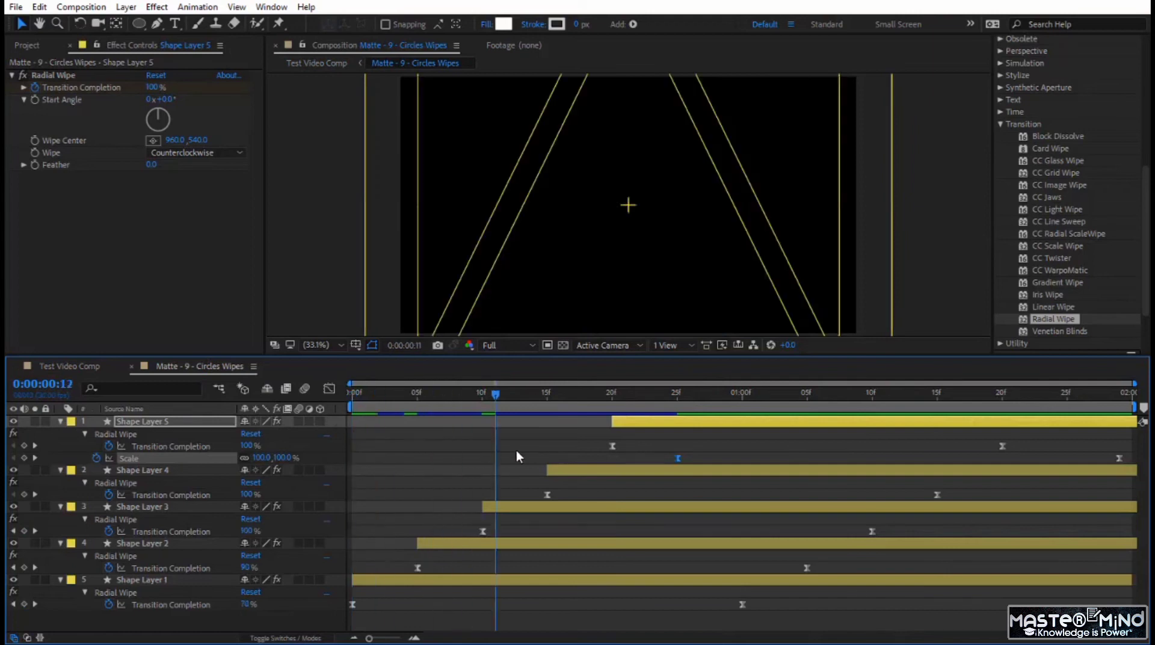
{"action": "left_click_drag", "start_coordinate": [690, 476], "coordinate": [746, 479]}
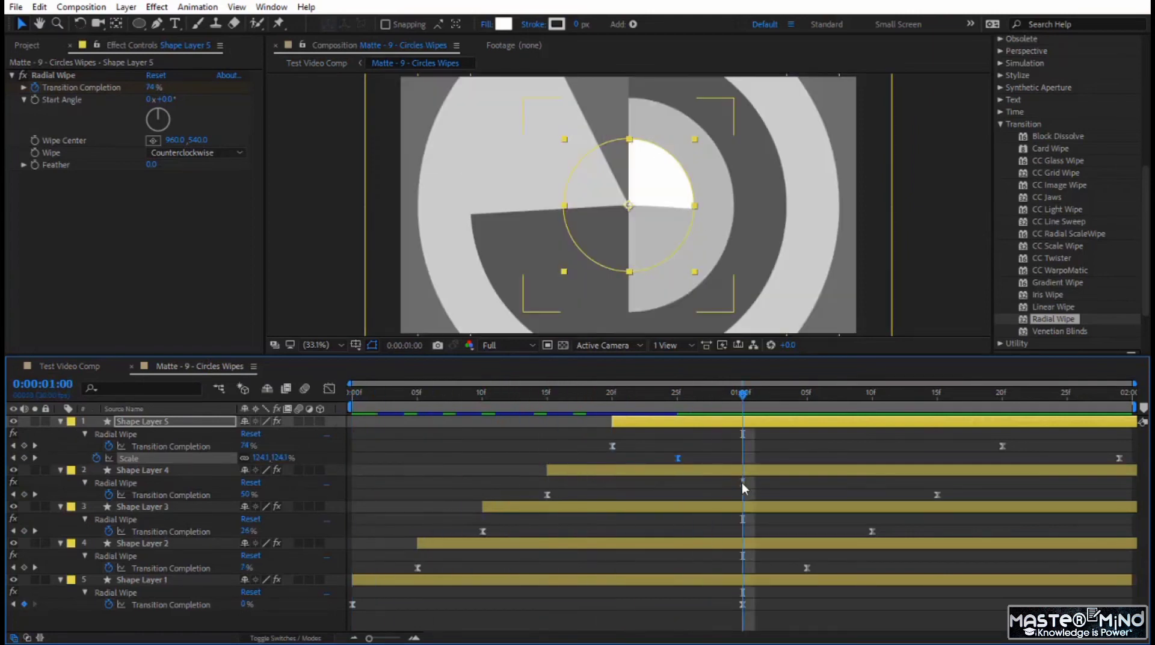
{"action": "left_click_drag", "start_coordinate": [677, 457], "coordinate": [354, 467]}
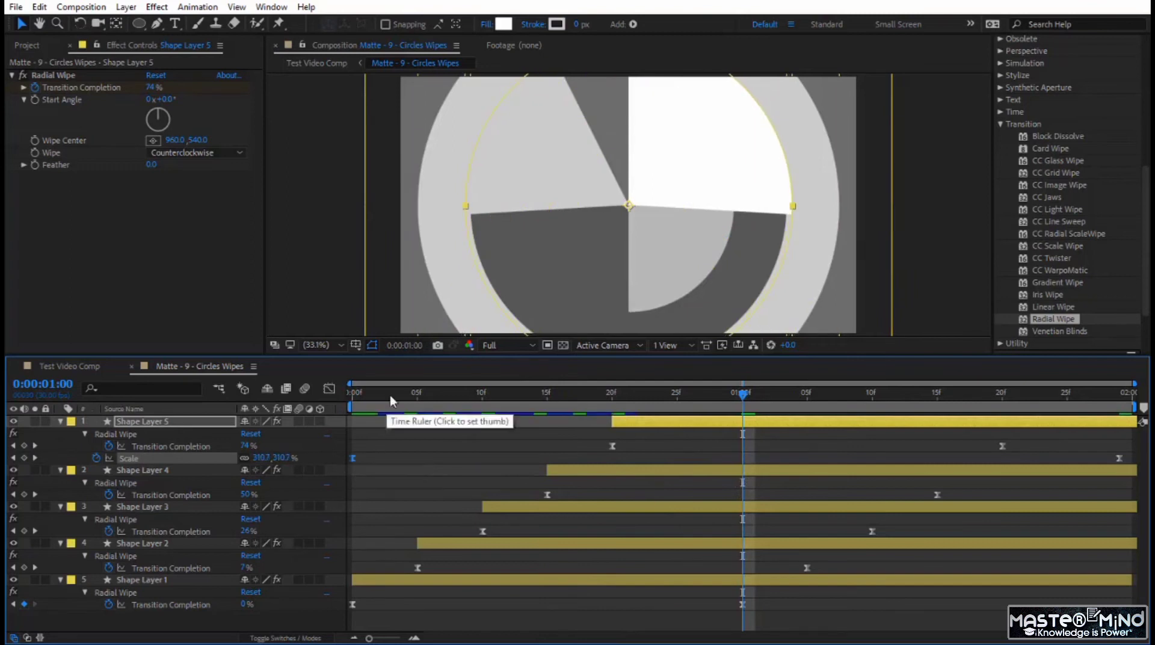
{"action": "key", "text": "space"}
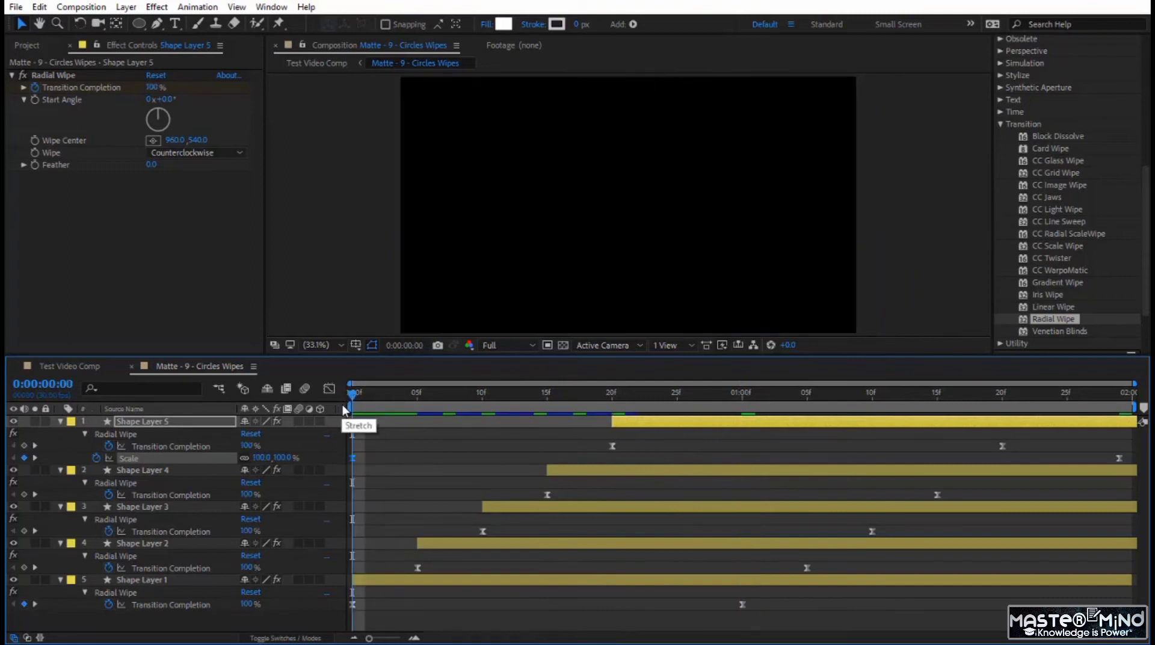